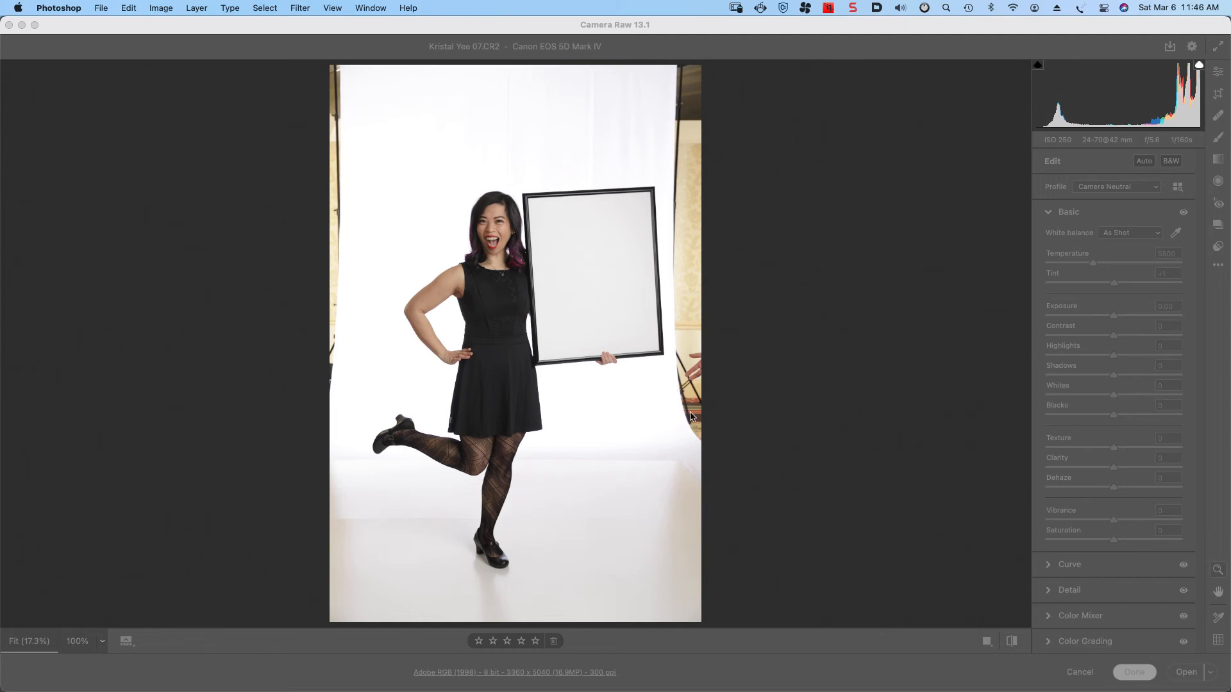
Raise Exposure to +0.15 and Whites to +16, using the highlight clipping warning to check the white backdrop
click(768, 428)
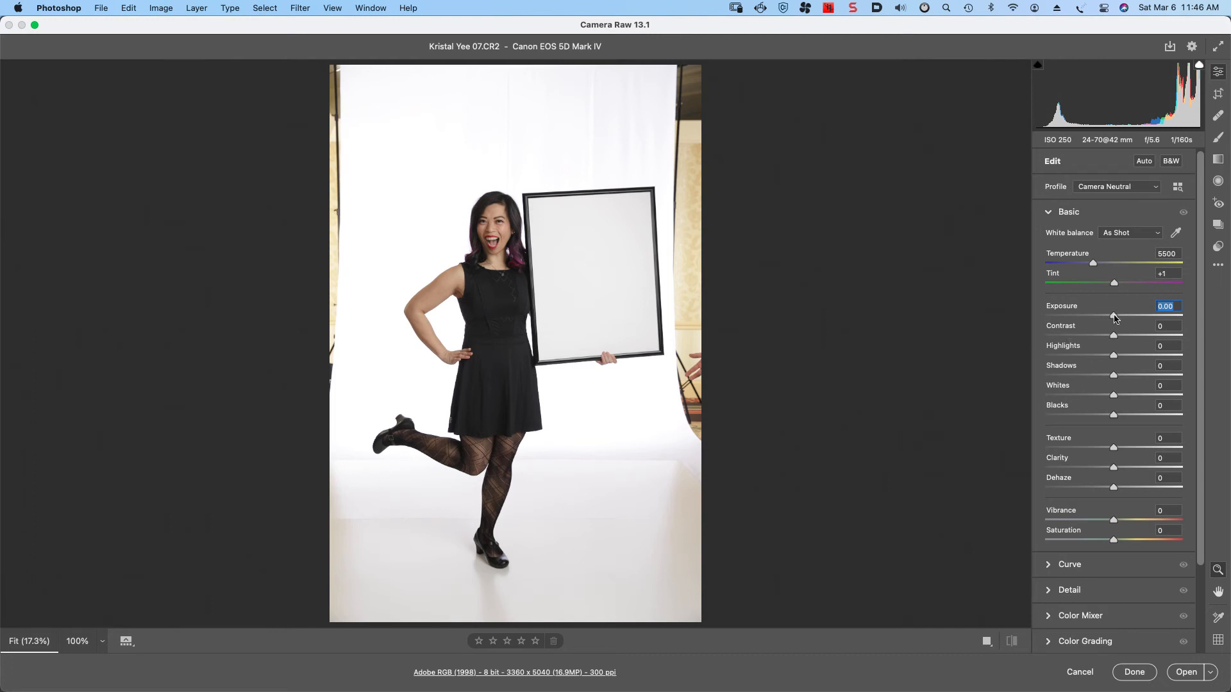
drag(1114, 317, 1116, 317)
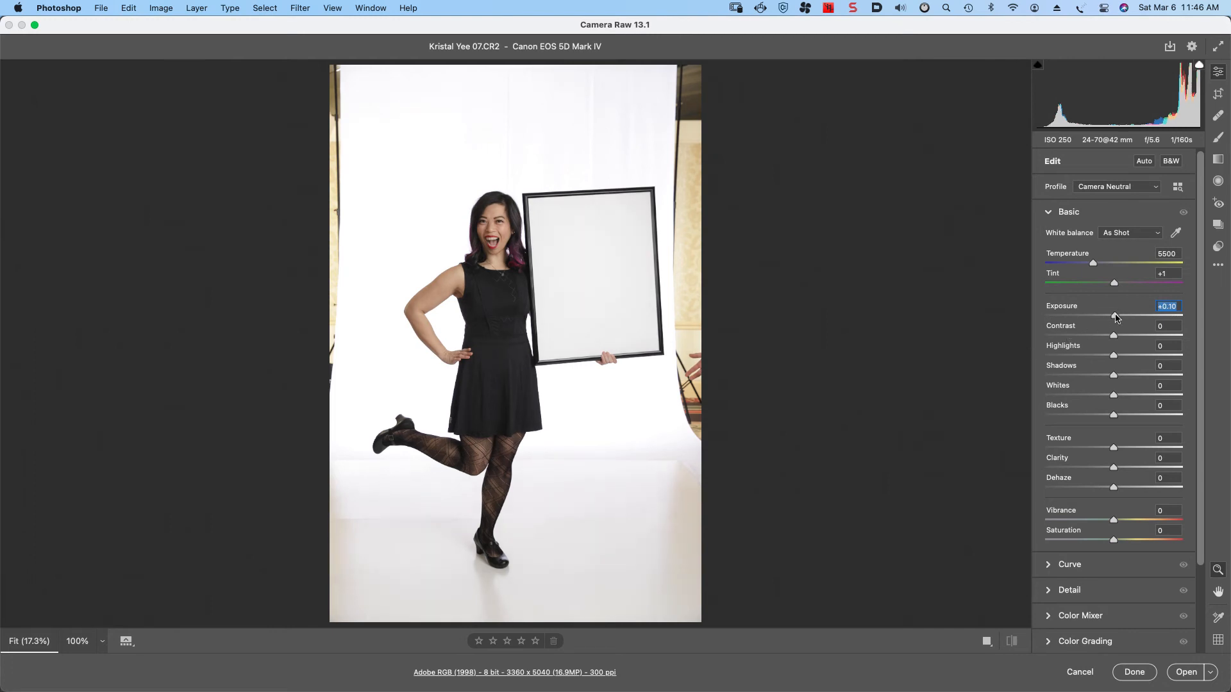
click(1201, 67)
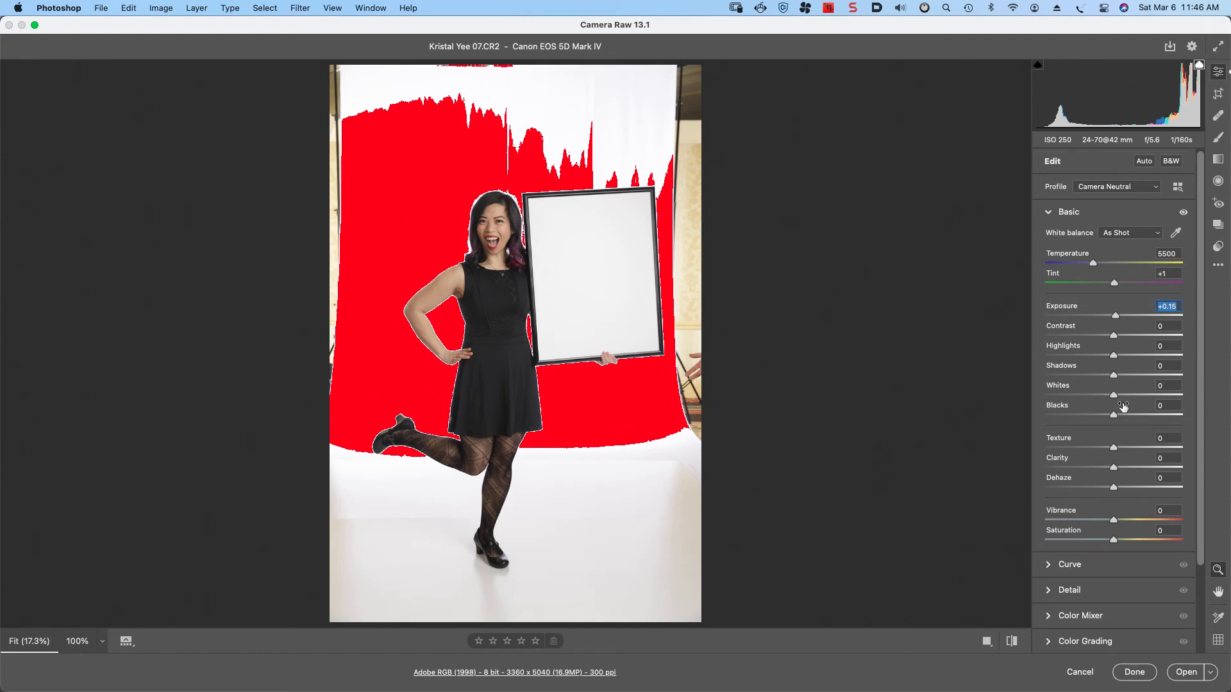
drag(1114, 397, 1127, 397)
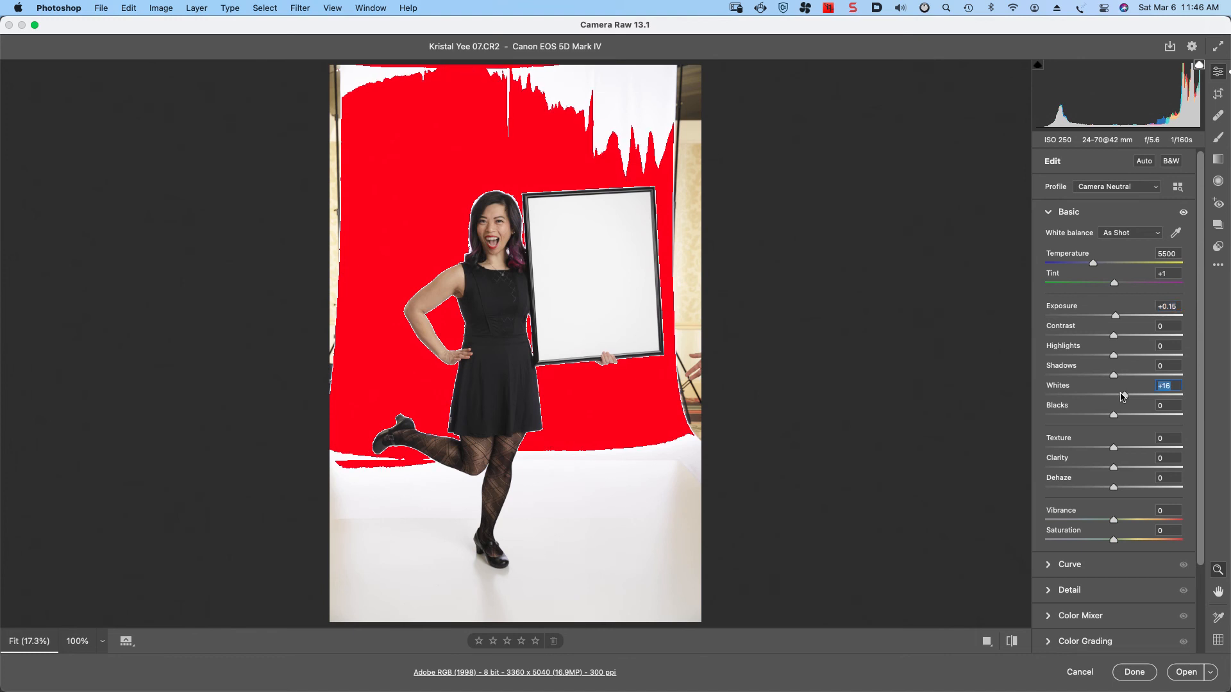
click(1199, 67)
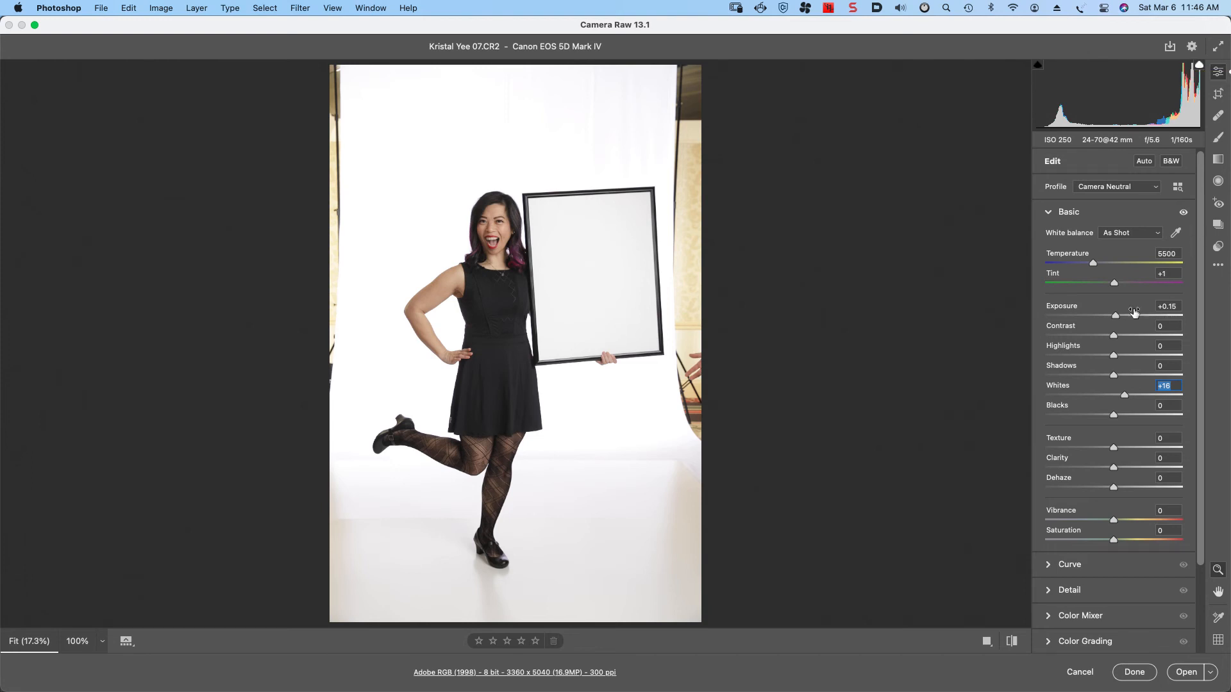
Set Blacks to -12 and Exposure to +0.20, and open the raw photo in Photoshop
drag(1116, 315, 1119, 316)
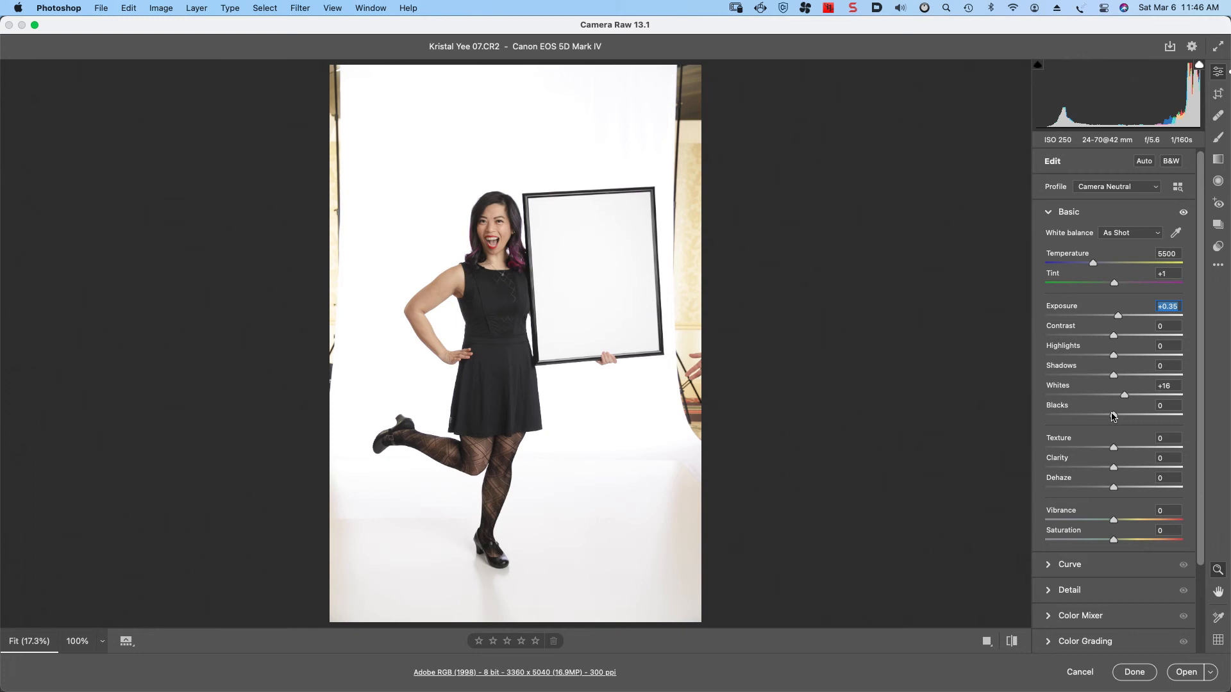
drag(1112, 416, 1104, 420)
drag(1118, 316, 1115, 320)
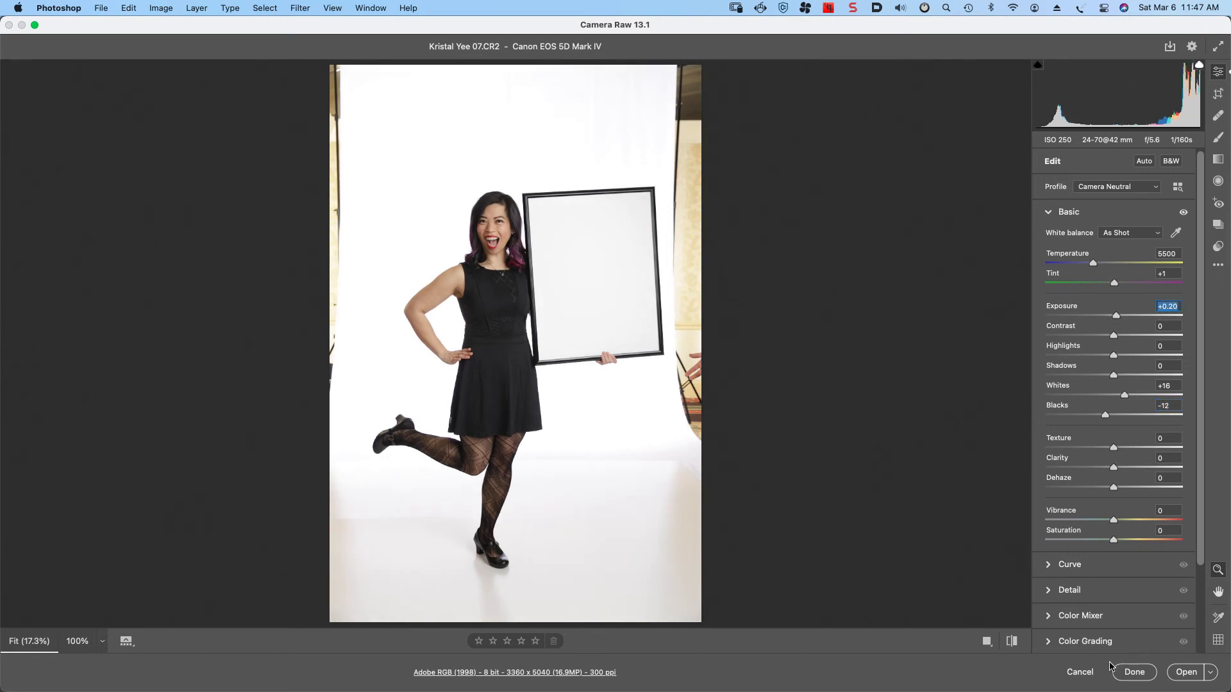
click(1178, 672)
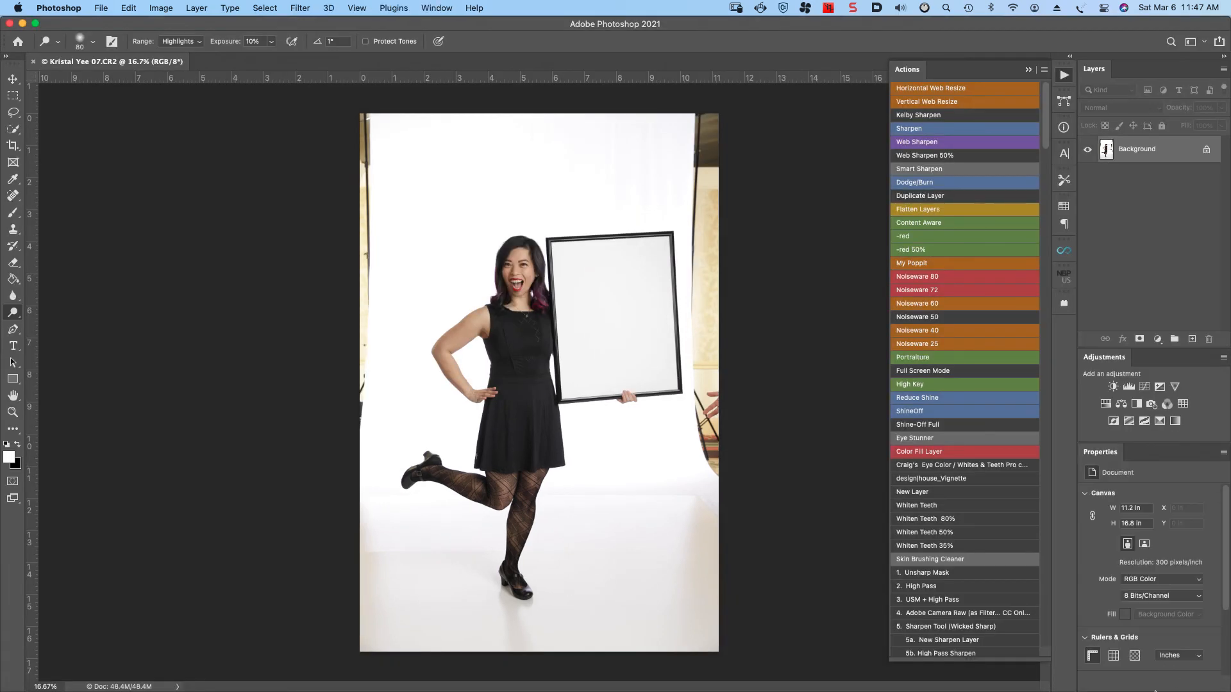
Add a single Levels adjustment layer above the Background and set its black input level to 252
mouse_move(1155, 691)
click(1129, 388)
click(1128, 387)
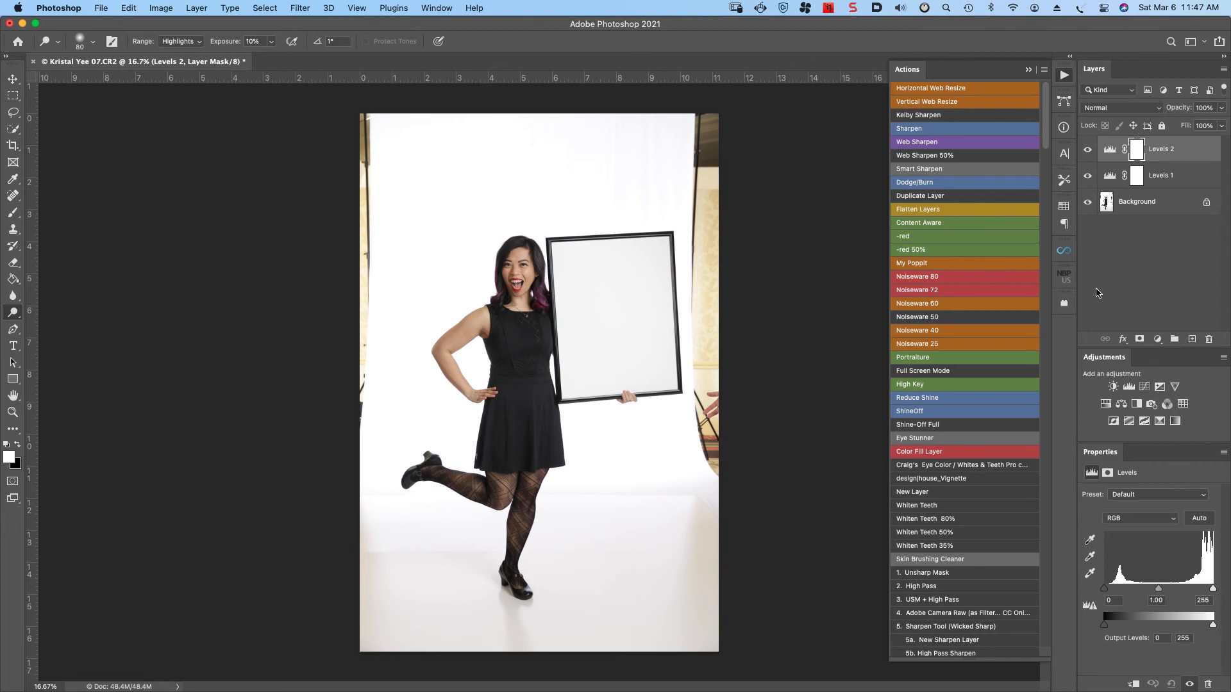
key(BackSpace)
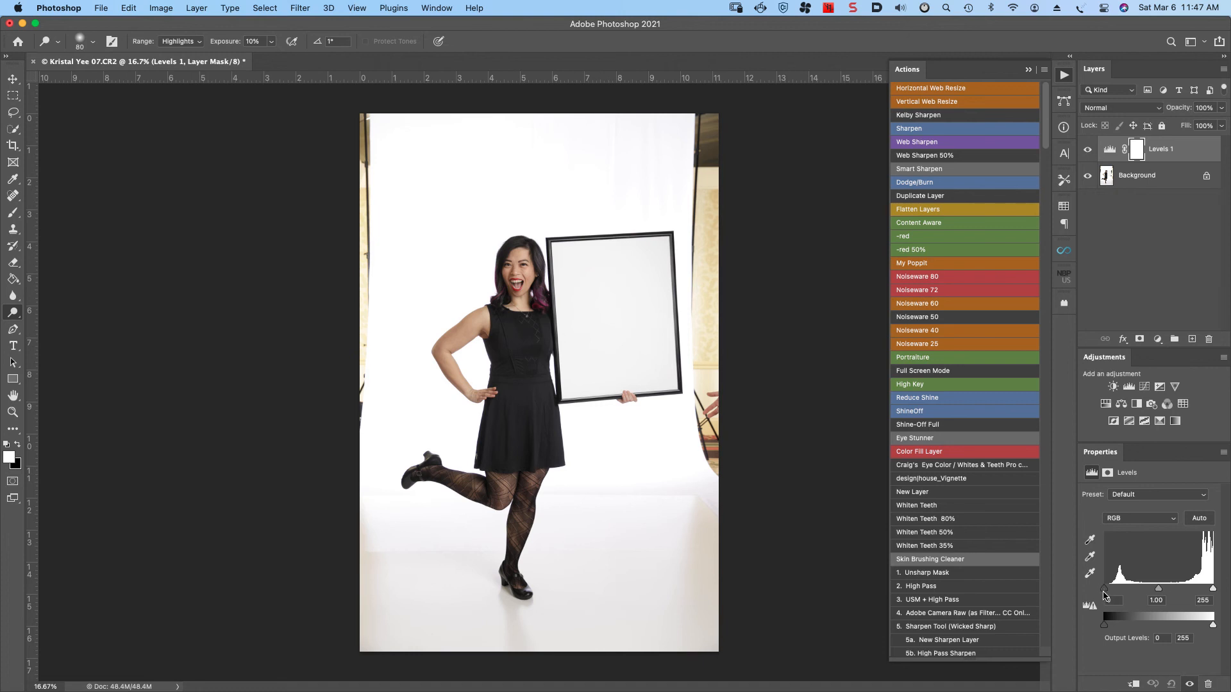
drag(1105, 593, 1219, 580)
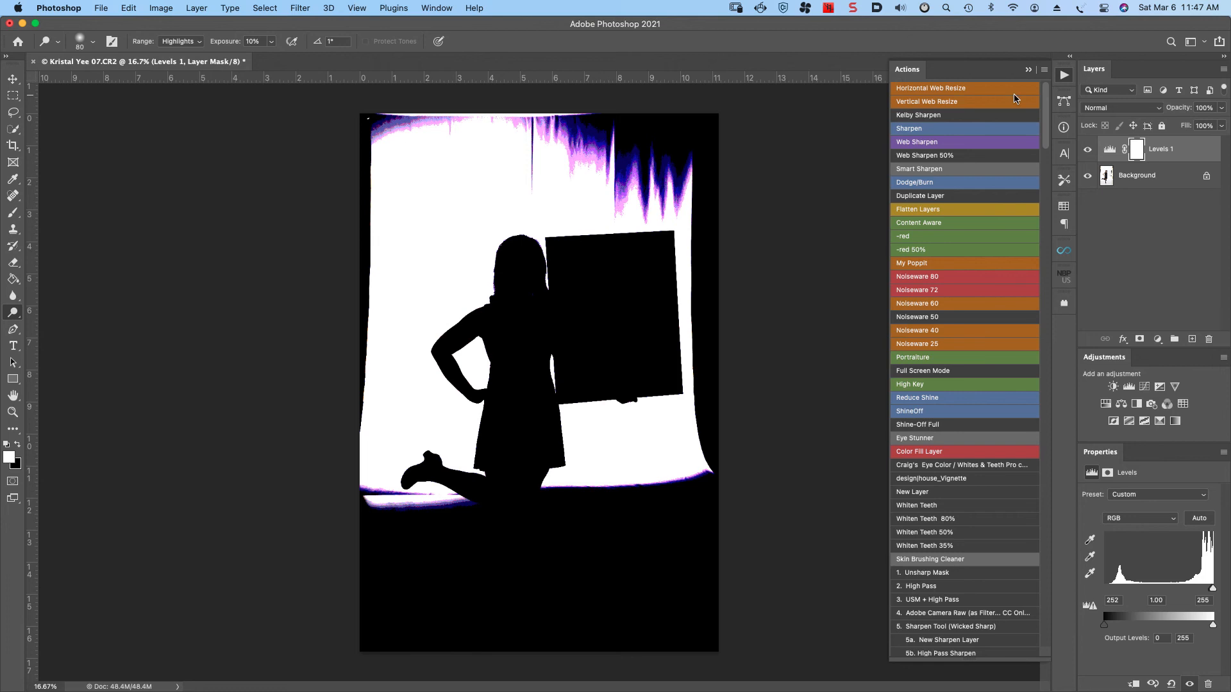
Dodge the off-white upper backdrop on the Background layer with a 700 px brush on Highlights at 10%, and delete the Levels layer
click(1149, 181)
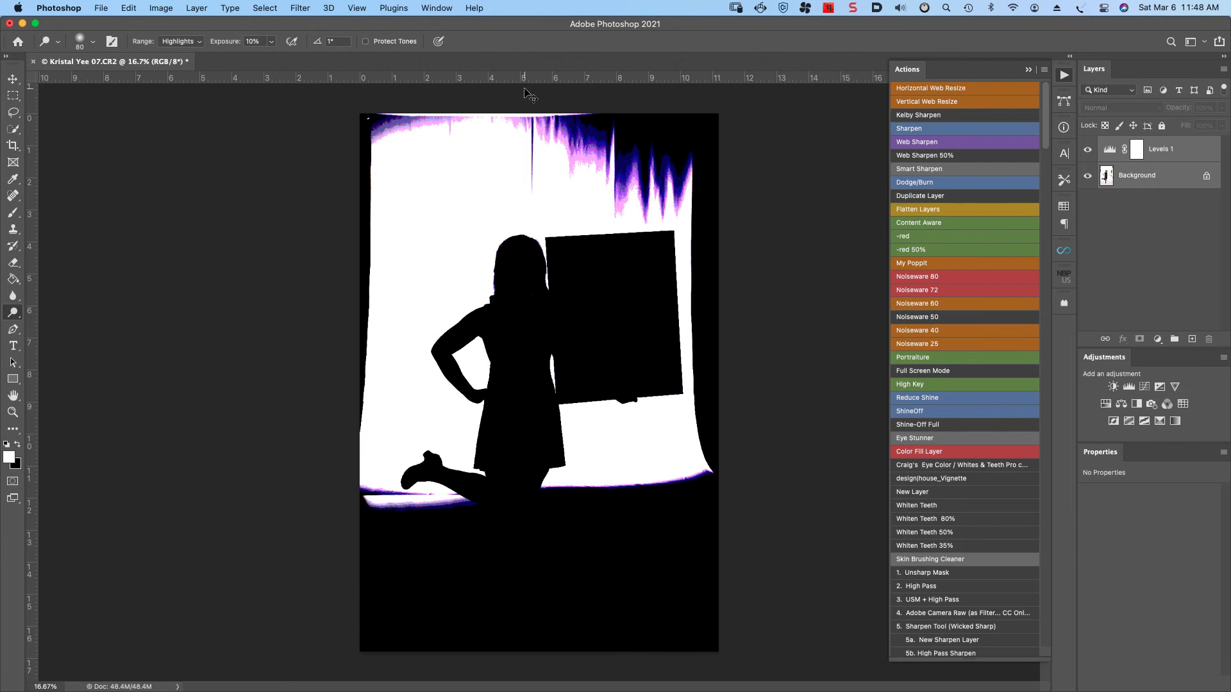
key(bracketright)
key(bracketright)
key(bracketright)
key(bracketright)
key(bracketright)
key(bracketright)
key(bracketright)
click(1178, 182)
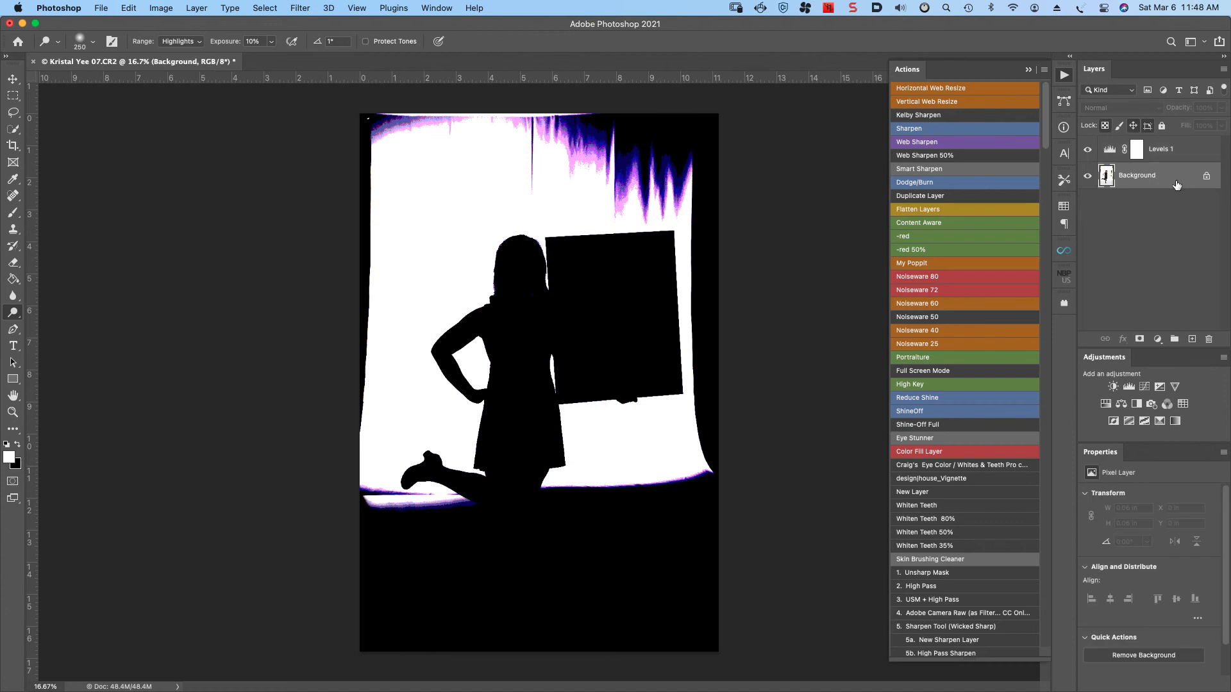
key(bracketright)
key(bracketright)
key(bracketright)
key(bracketright)
key(bracketright)
mouse_move(537, 147)
mouse_down()
mouse_move(581, 112)
mouse_move(675, 87)
mouse_move(609, 145)
mouse_move(672, 127)
mouse_move(608, 182)
mouse_move(642, 187)
mouse_move(679, 180)
mouse_move(681, 122)
mouse_move(455, 155)
mouse_move(336, 123)
mouse_move(487, 106)
mouse_up()
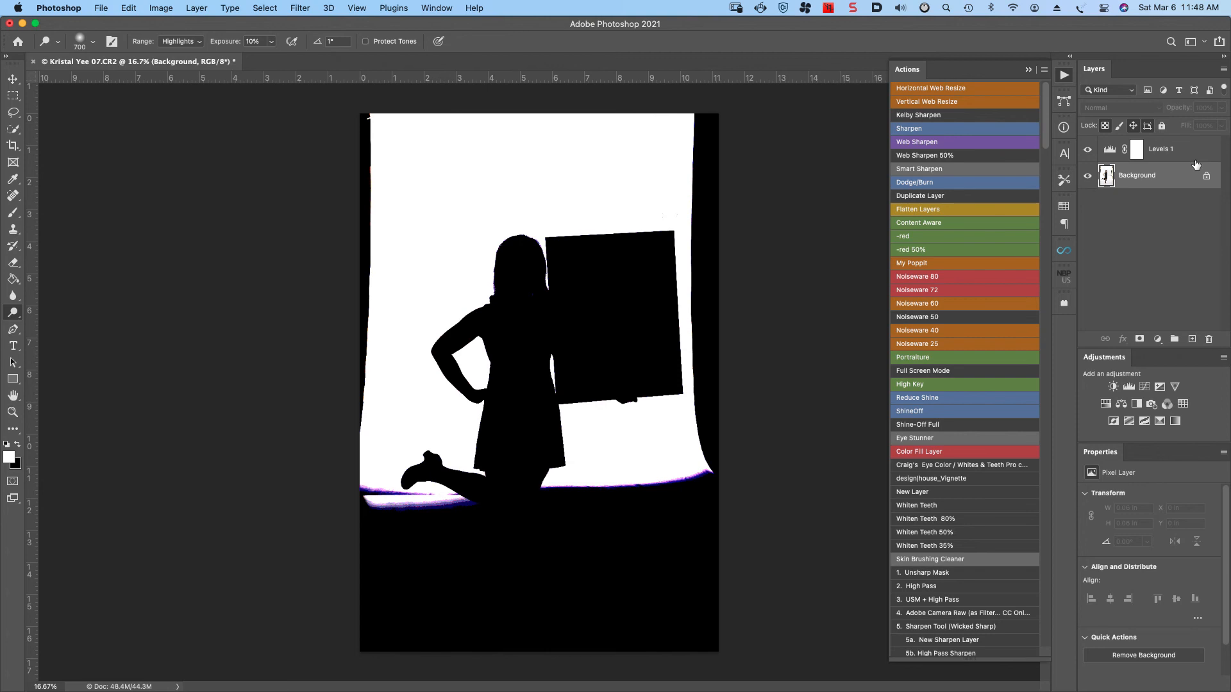
drag(1188, 150, 1210, 342)
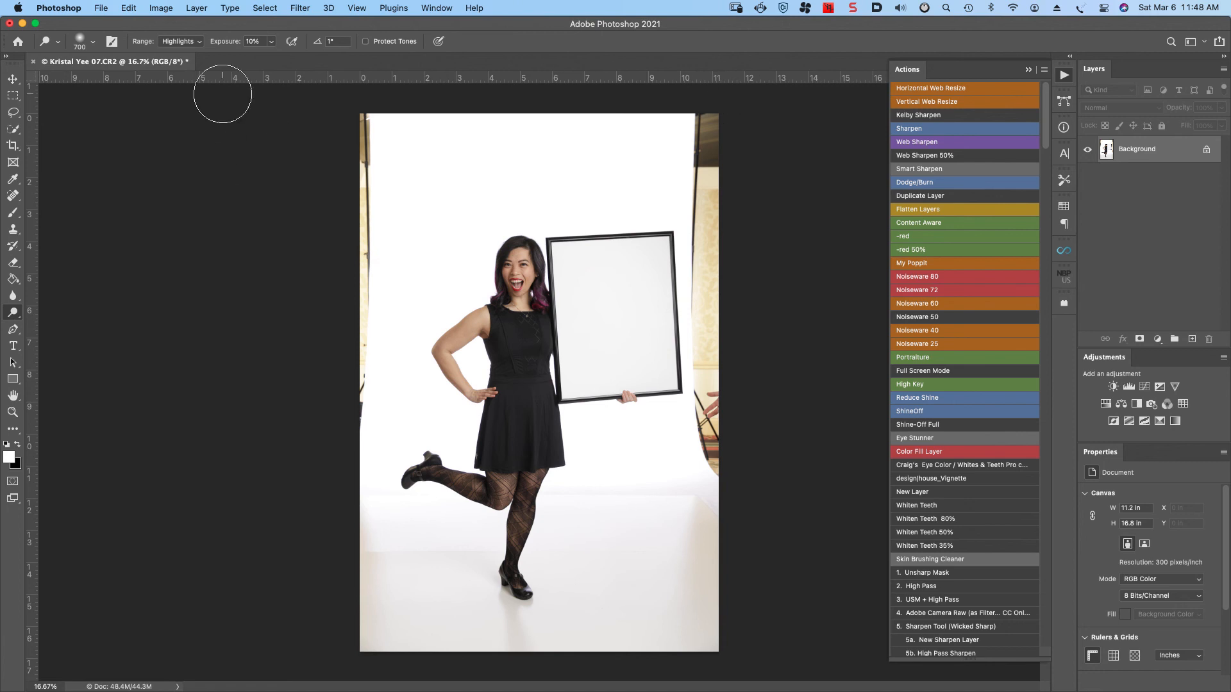
Lasso the outer area around the woman and frame out to the canvas edges, extending the selection over the clutter beside the frame
click(13, 113)
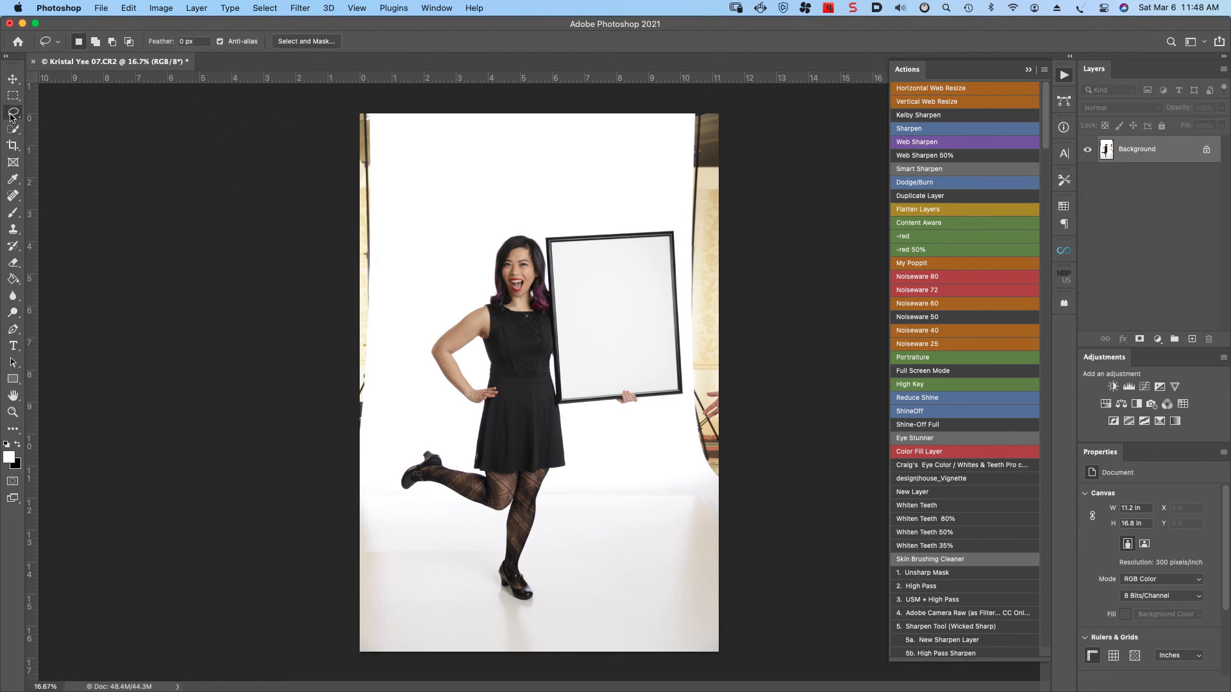
mouse_move(431, 154)
mouse_down()
mouse_move(383, 494)
mouse_move(418, 656)
mouse_move(366, 691)
mouse_up()
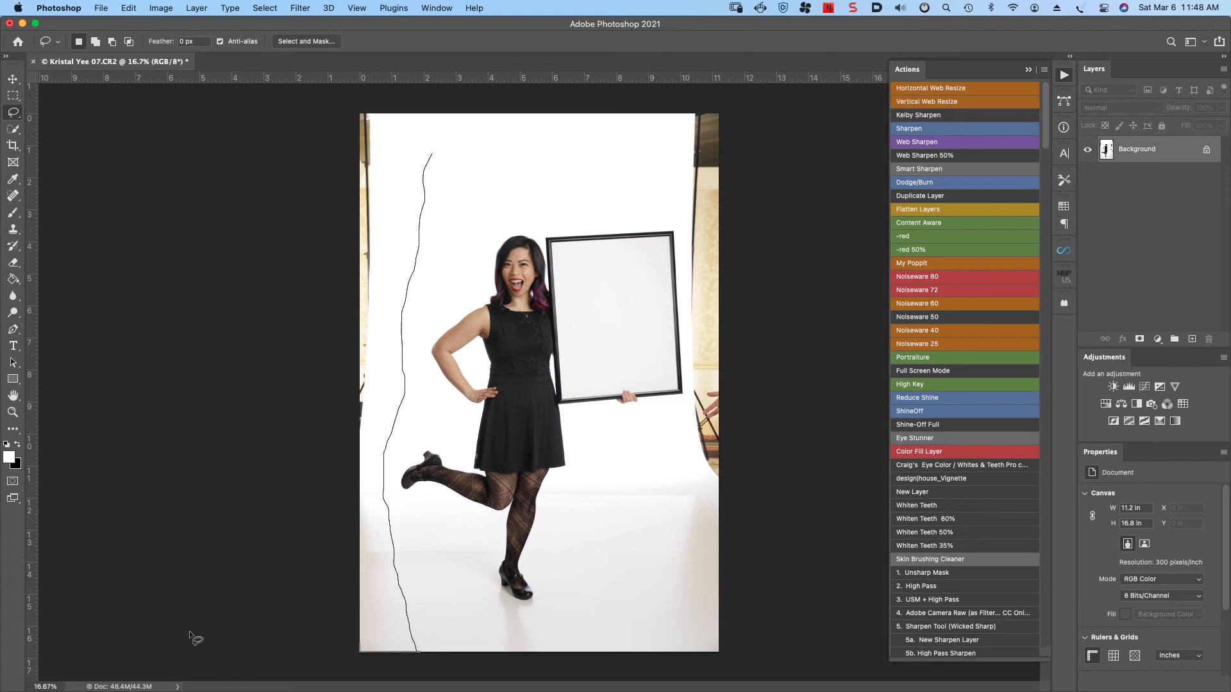
mouse_move(192, 637)
mouse_down()
mouse_move(175, 330)
mouse_move(220, 126)
mouse_move(438, 55)
mouse_move(809, 36)
mouse_move(954, 169)
mouse_up()
mouse_move(865, 278)
mouse_down()
mouse_move(805, 512)
mouse_move(787, 674)
mouse_up()
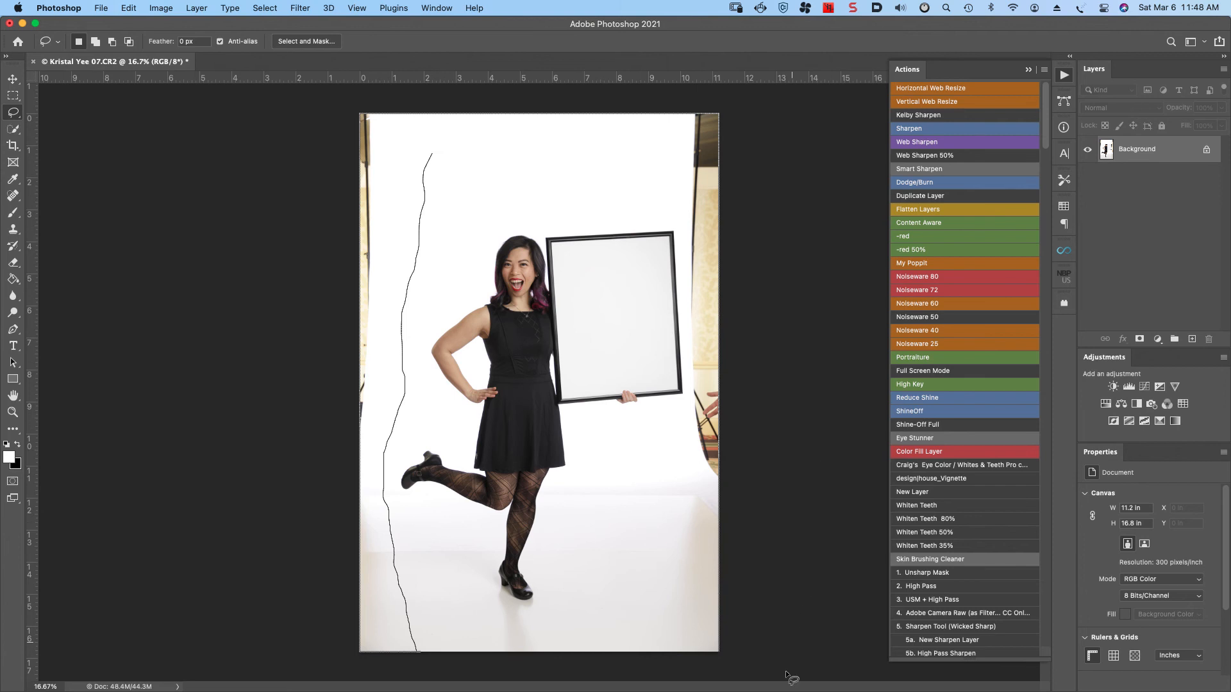
mouse_move(663, 690)
mouse_down()
mouse_move(631, 599)
mouse_move(648, 550)
mouse_move(649, 450)
mouse_move(700, 393)
mouse_move(684, 337)
mouse_move(682, 231)
mouse_move(650, 184)
mouse_move(552, 143)
mouse_move(432, 154)
mouse_up()
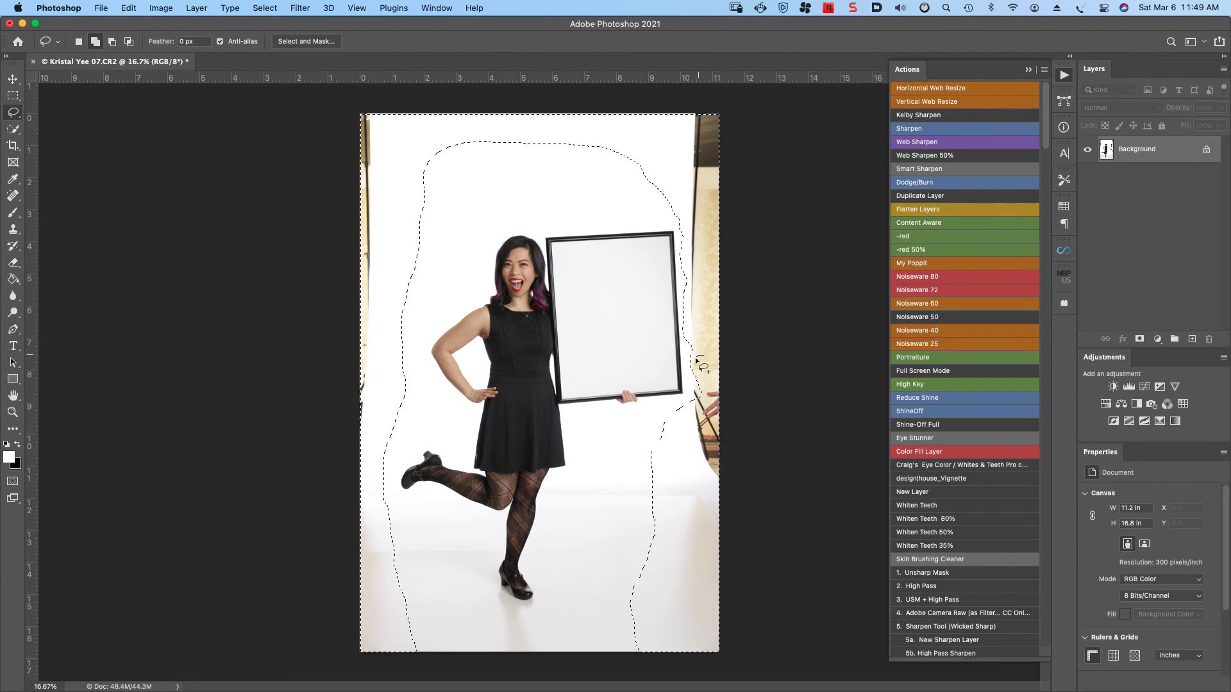
mouse_move(702, 357)
mouse_down()
mouse_move(687, 403)
mouse_move(711, 412)
mouse_move(704, 358)
mouse_up()
Fill the selected outer area with white at 100% opacity in Normal mode and deselect
key(shift+BackSpace)
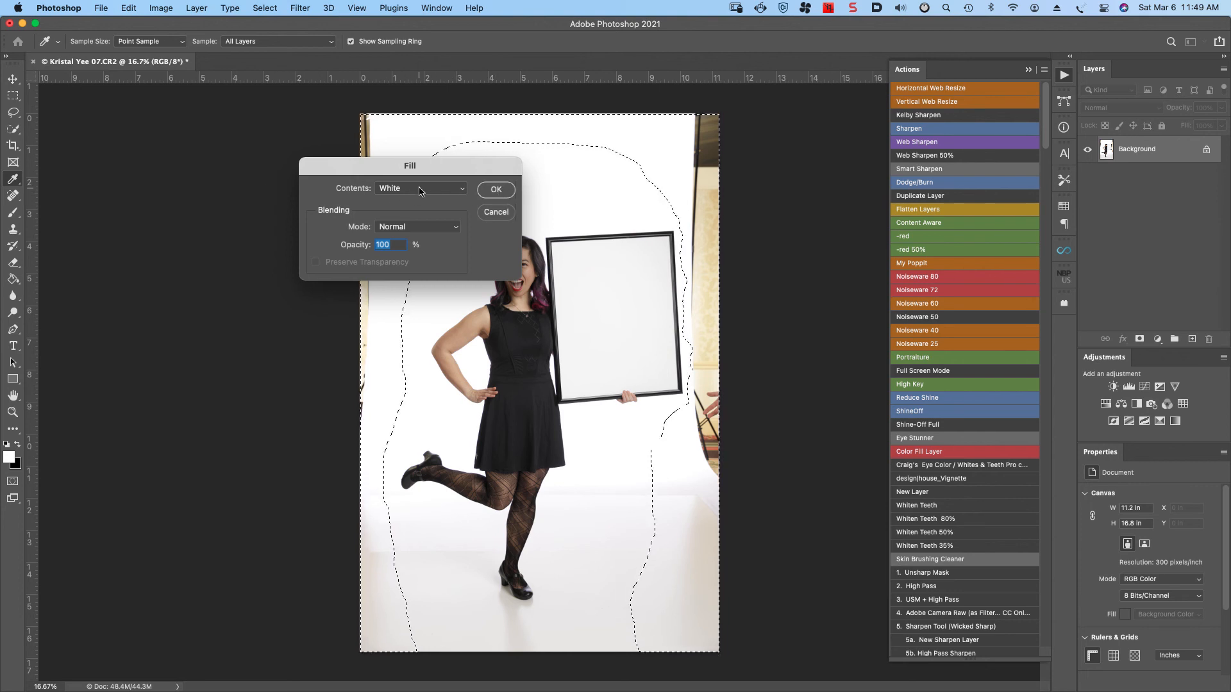
click(498, 189)
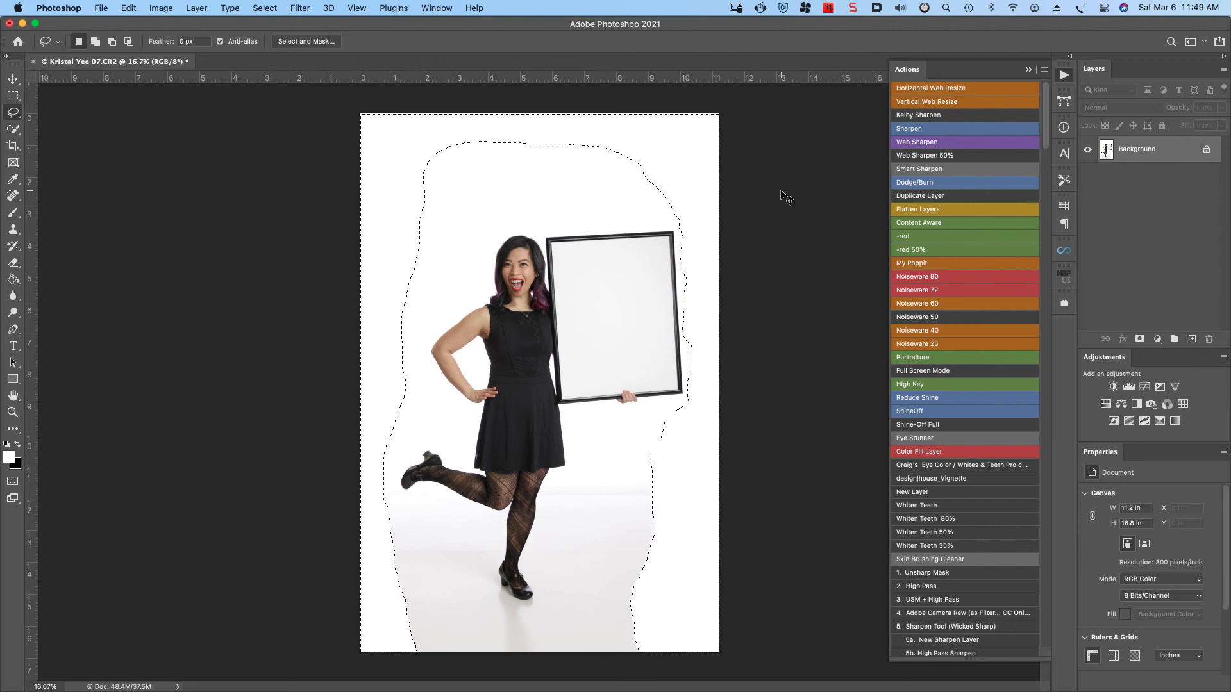
key(super+d)
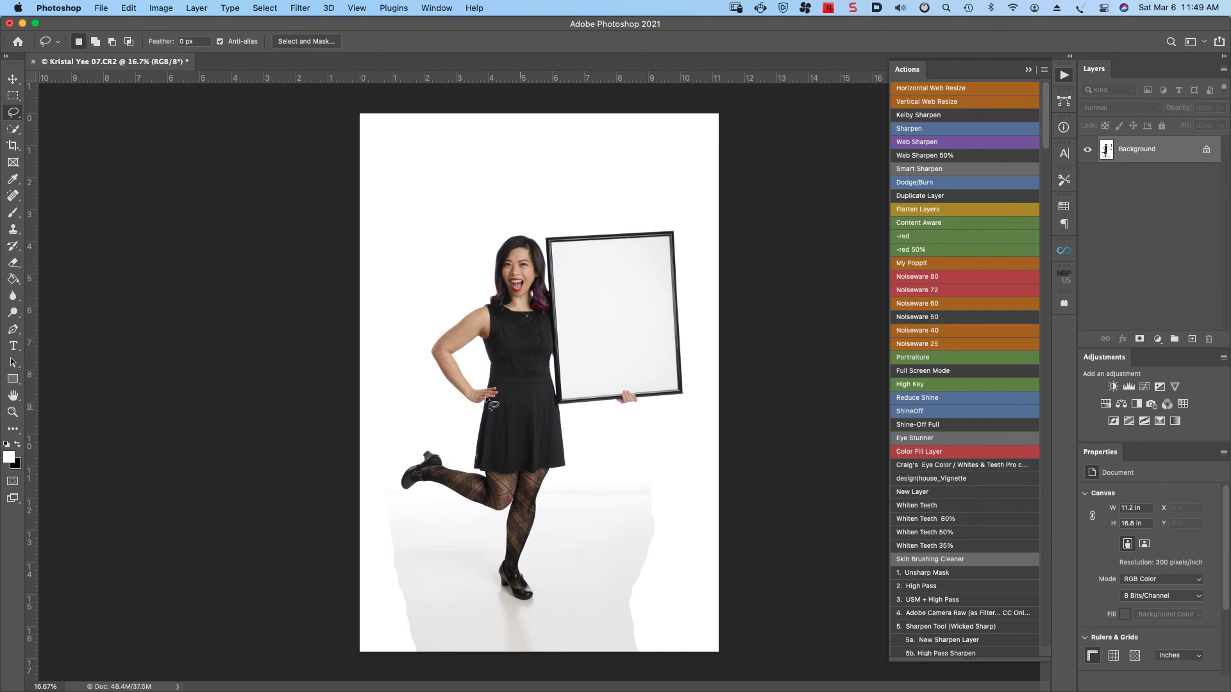
Select the lower backdrop and floor around the woman's legs with the Quick Selection tool
click(13, 130)
right_click(13, 130)
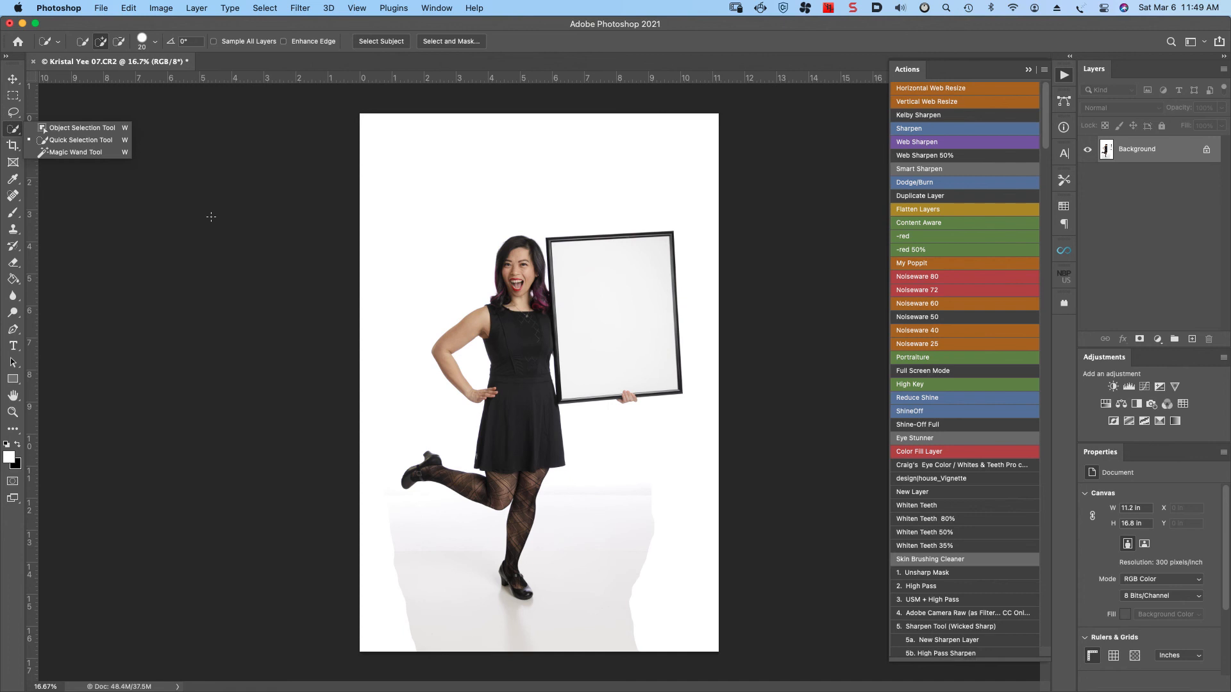
click(99, 138)
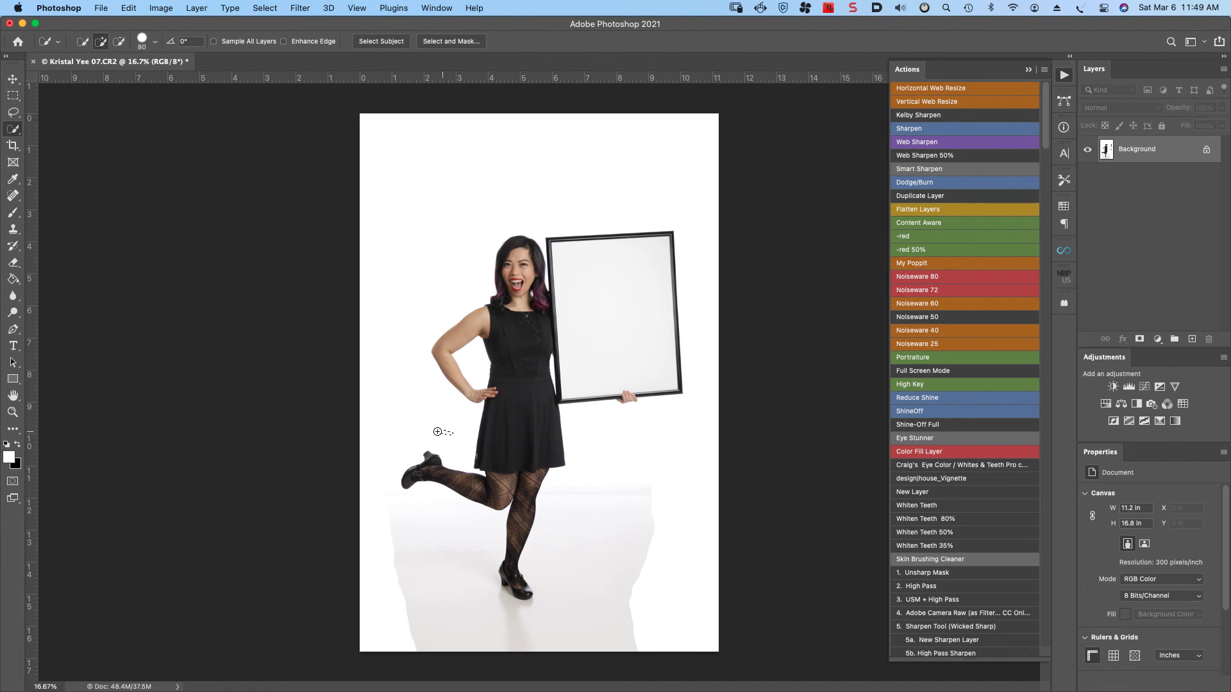
drag(437, 432, 395, 442)
drag(391, 505, 402, 545)
mouse_move(478, 598)
mouse_down()
mouse_move(510, 613)
mouse_move(513, 630)
mouse_move(537, 632)
mouse_move(580, 580)
mouse_up()
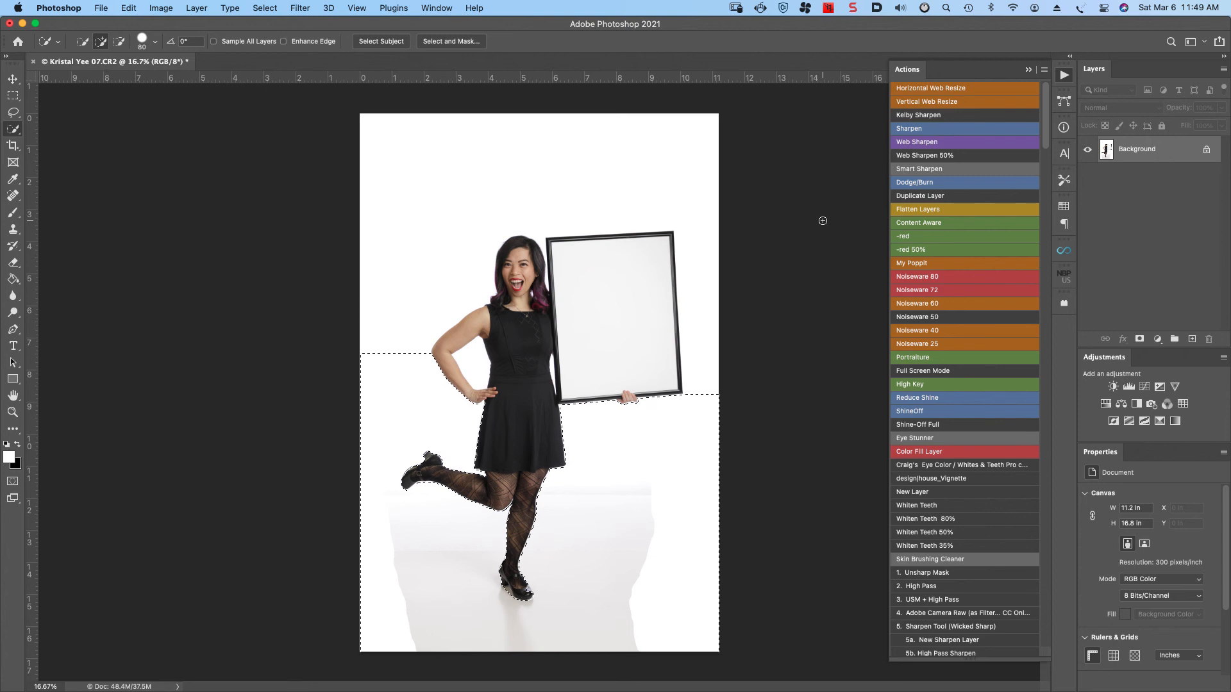
Check the selection edge along the skirt and legs, and subtract the standing foot's shoe from the floor selection
key(super+equal)
key(super+equal)
key(super+equal)
key(super+equal)
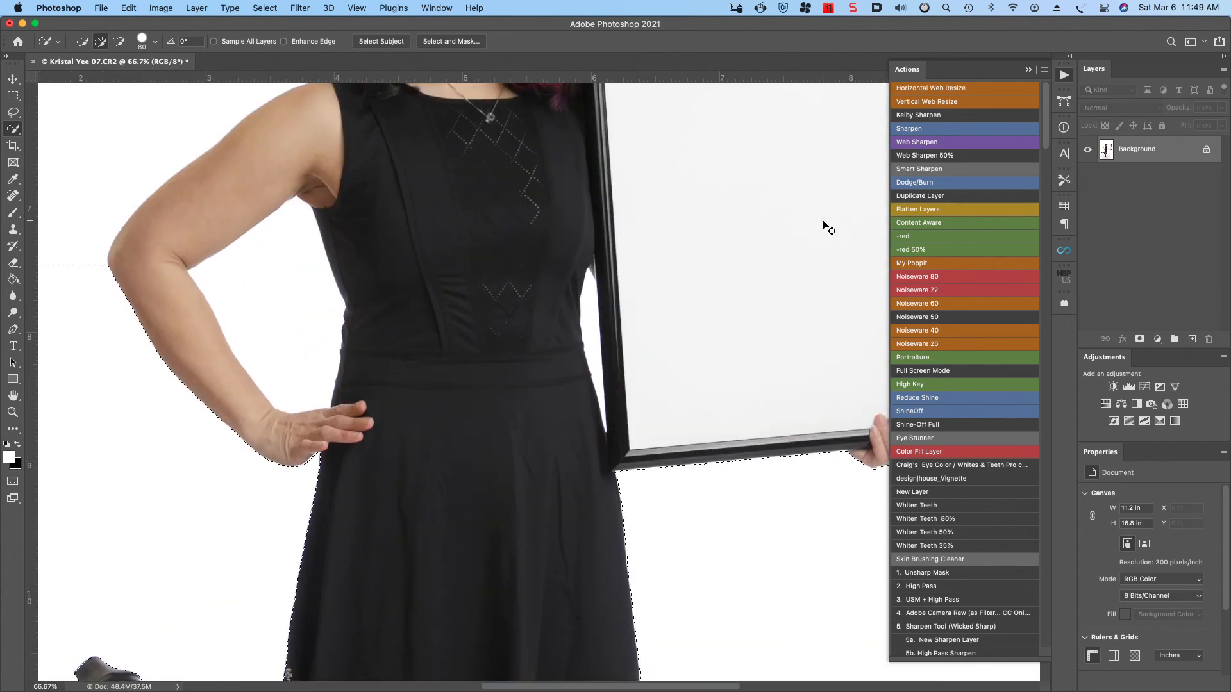
drag(492, 546, 564, 294)
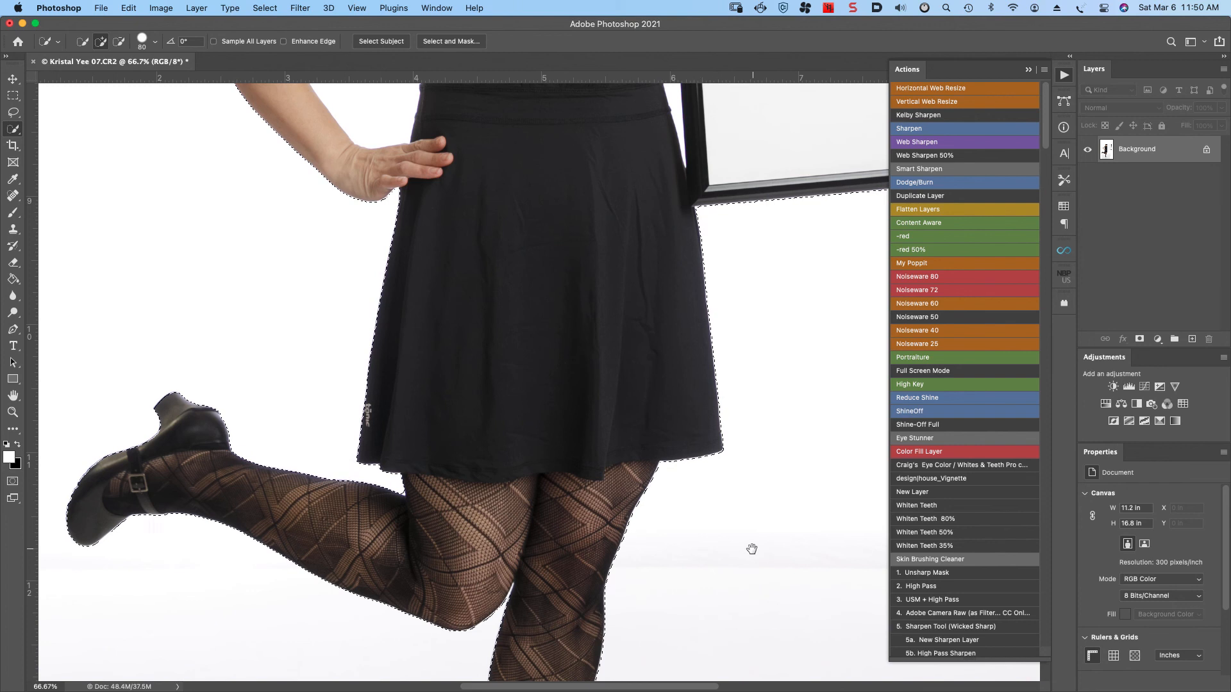
scroll(747, 550, down, 10)
drag(768, 493, 747, 494)
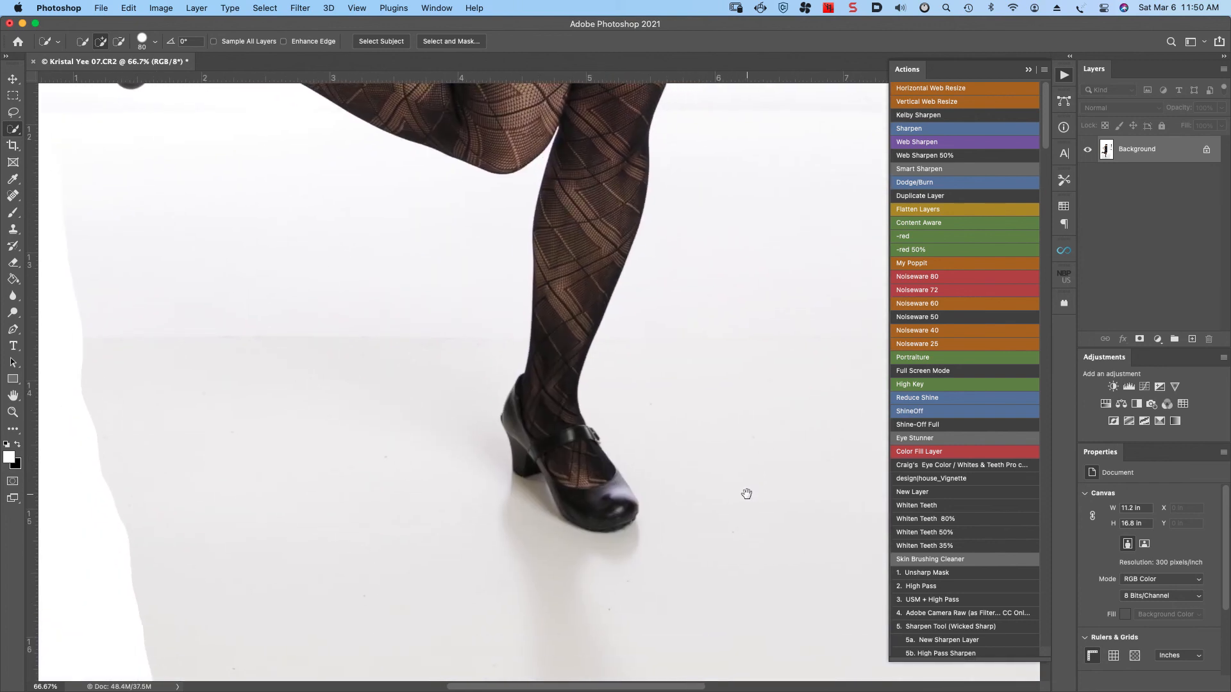
click(618, 502)
key(alt)
drag(611, 492, 607, 485)
key(alt)
Whiten the selected floor with a Curves adjustment layer, pulling the white point in to an input of about 228
key(super+minus)
key(super+minus)
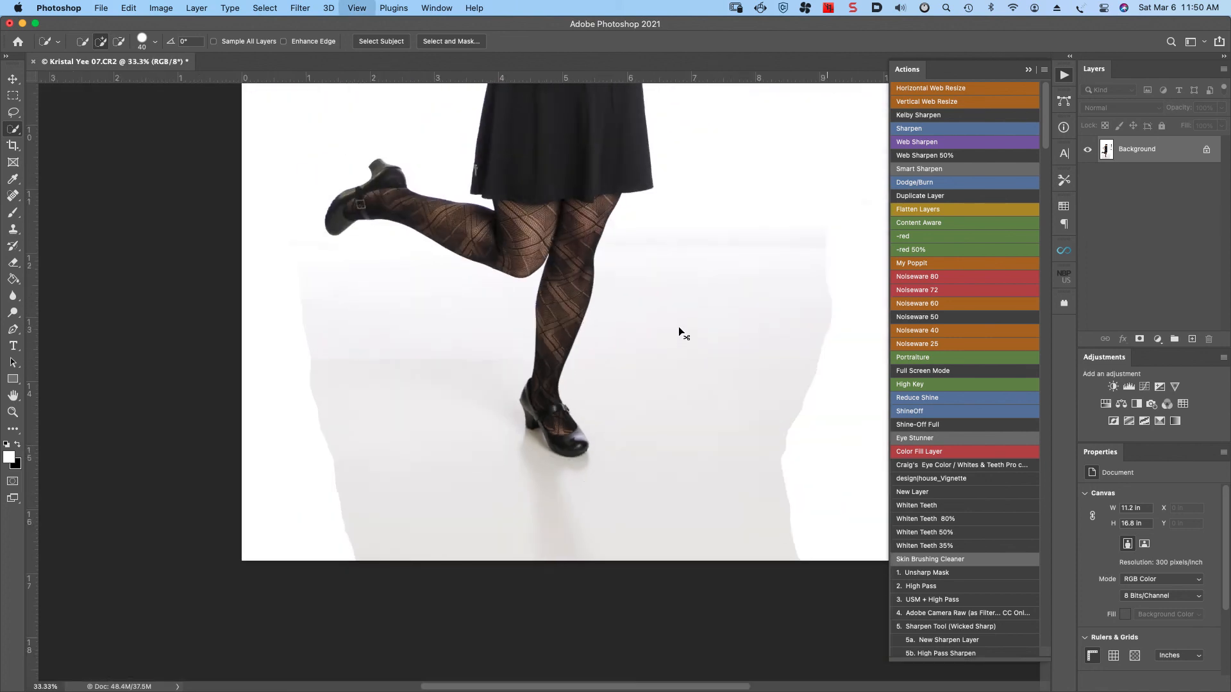
key(super+minus)
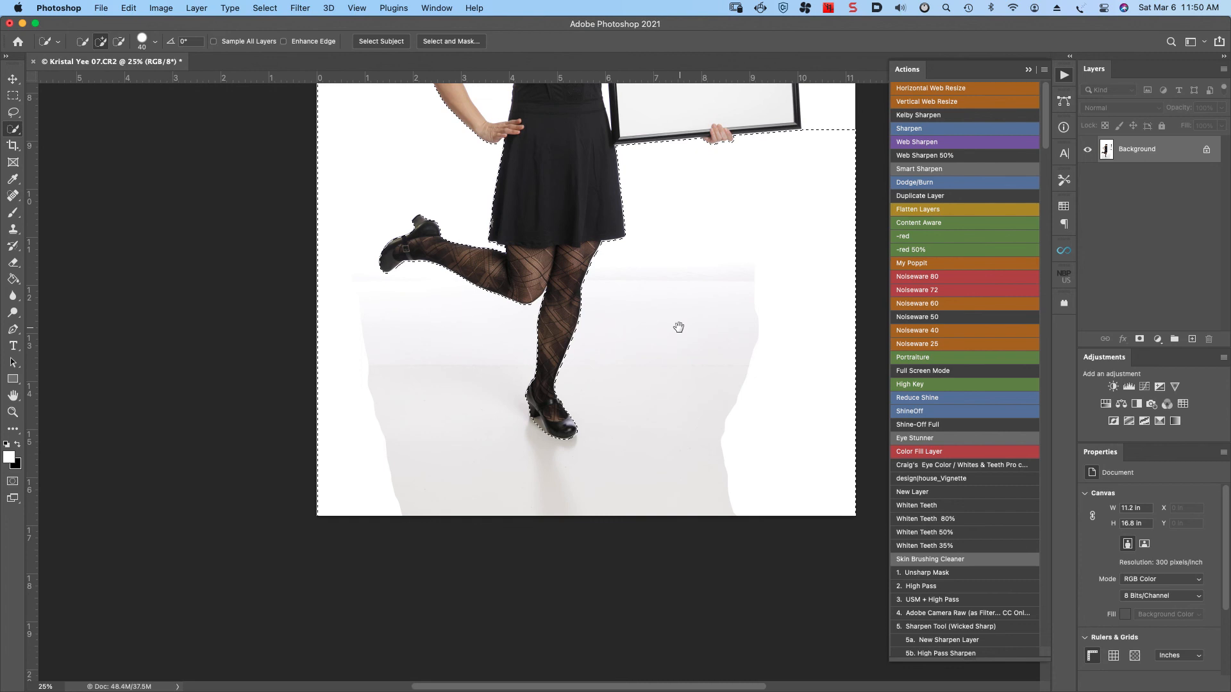
drag(617, 234, 602, 497)
mouse_move(643, 536)
mouse_down()
mouse_move(686, 360)
mouse_move(687, 387)
mouse_up()
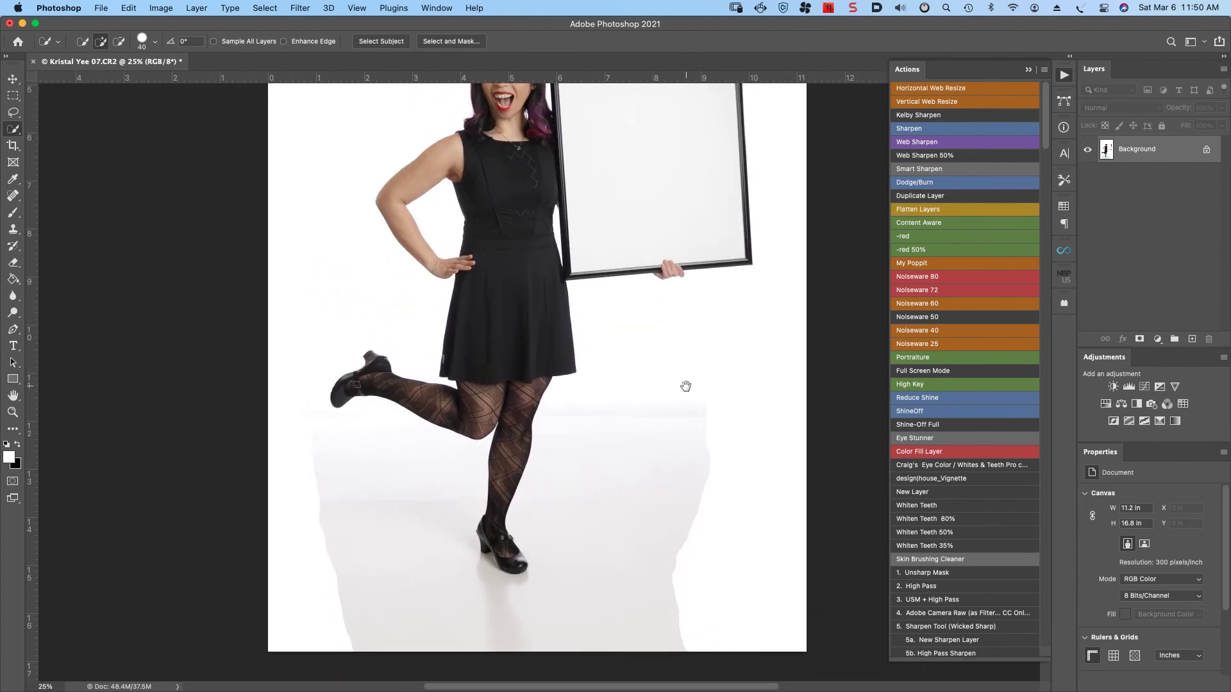
click(1144, 387)
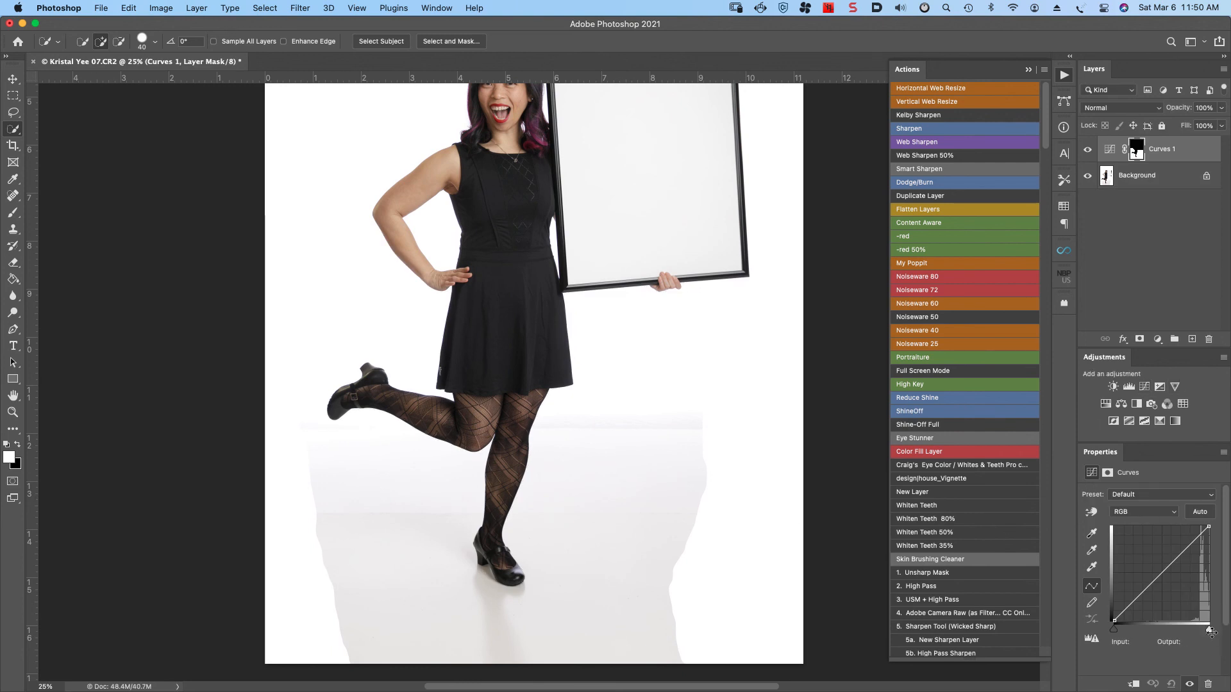
mouse_move(1207, 634)
mouse_down()
mouse_move(1182, 633)
mouse_move(1200, 632)
mouse_up()
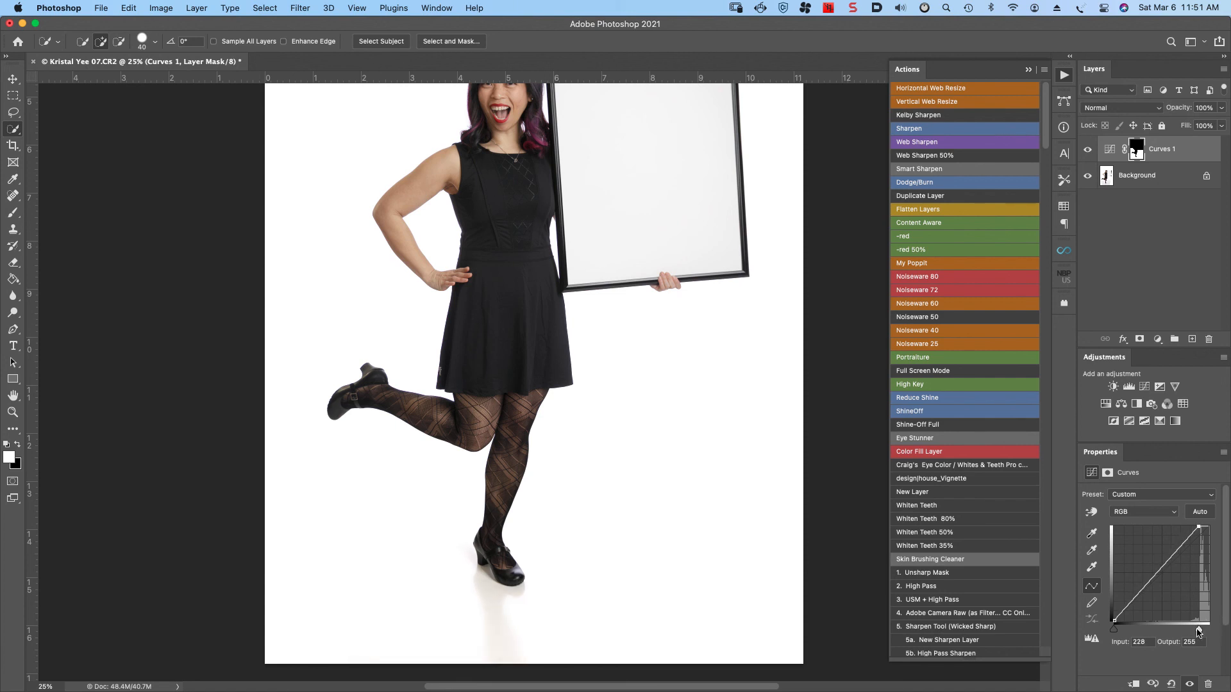
drag(1199, 632, 1200, 632)
Flatten the layers and run the High Key action to expose the remaining off-white floor areas
click(955, 209)
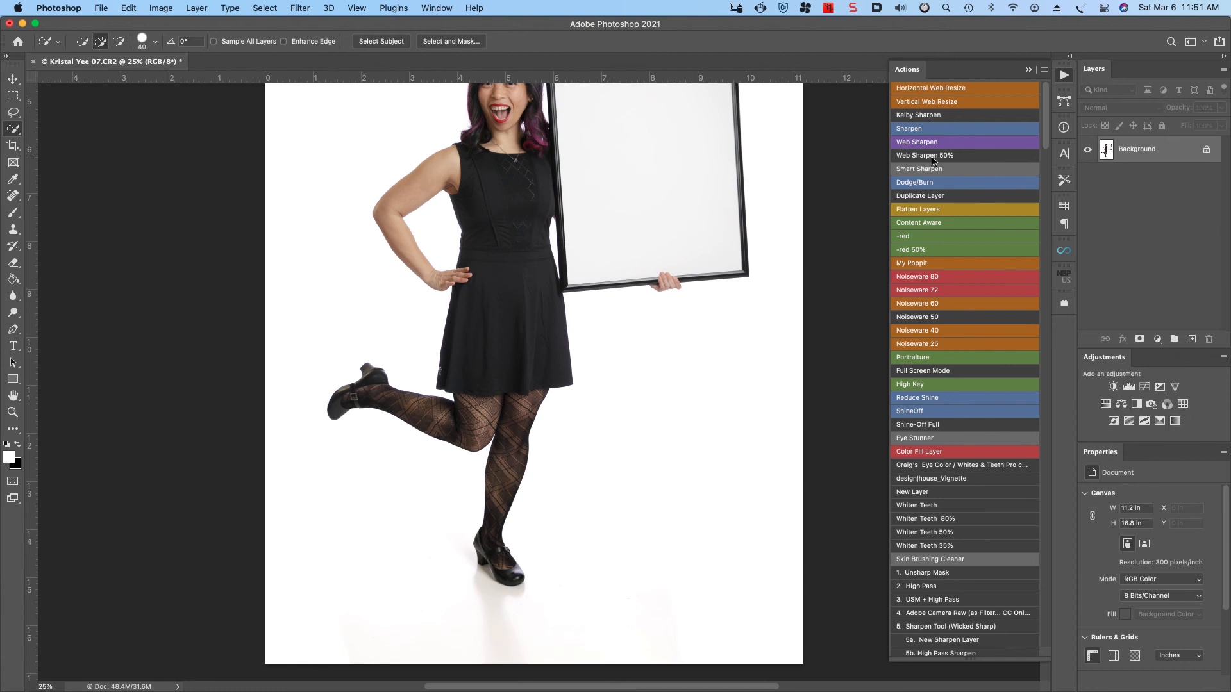
click(965, 385)
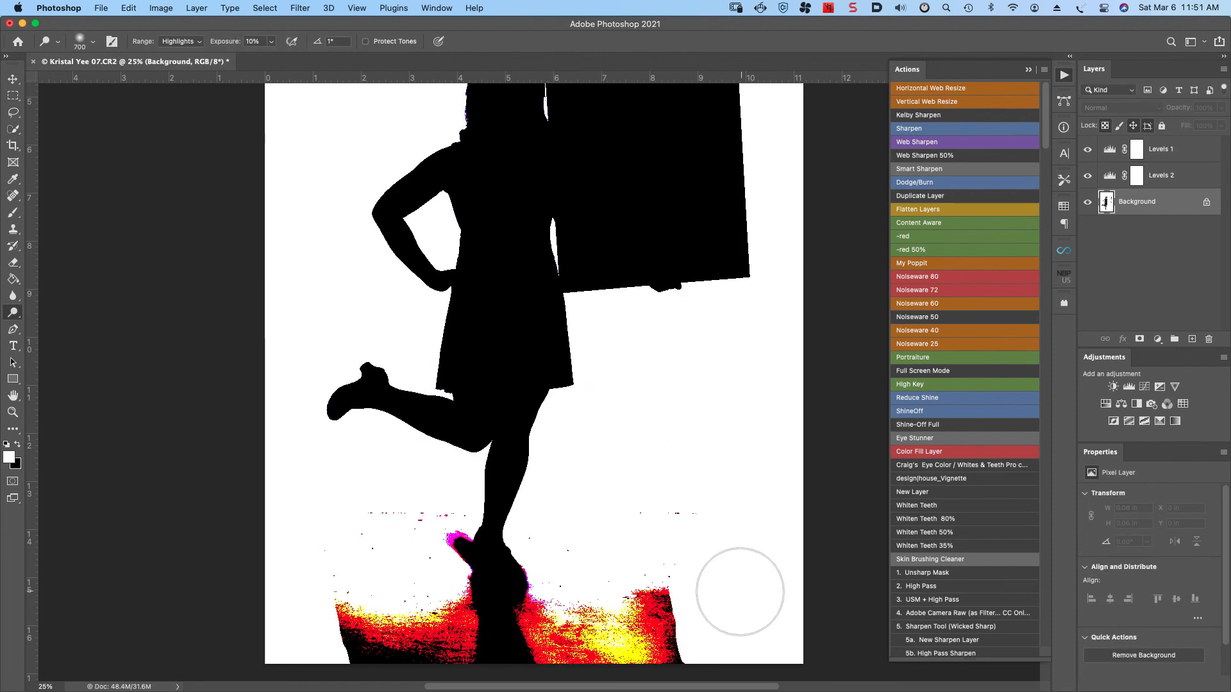
mouse_move(670, 511)
mouse_down()
mouse_move(677, 642)
mouse_move(626, 644)
mouse_move(590, 618)
mouse_move(582, 577)
mouse_move(635, 599)
mouse_move(644, 582)
mouse_up()
key(bracketleft)
key(bracketleft)
key(bracketleft)
key(bracketleft)
key(bracketleft)
key(bracketleft)
key(bracketleft)
key(bracketleft)
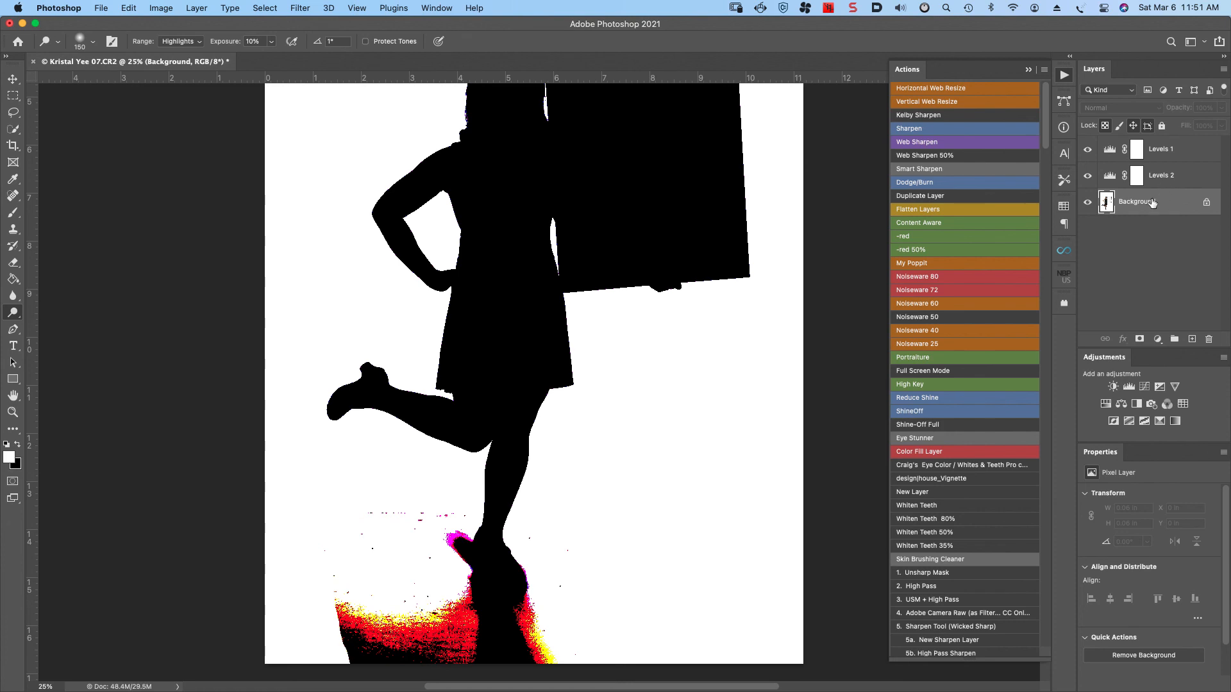
Undo the floor dodging and the second High Key Levels layer, keeping only Levels 1 above the Background
key(super+z)
key(super+z)
key(super+z)
key(super+z)
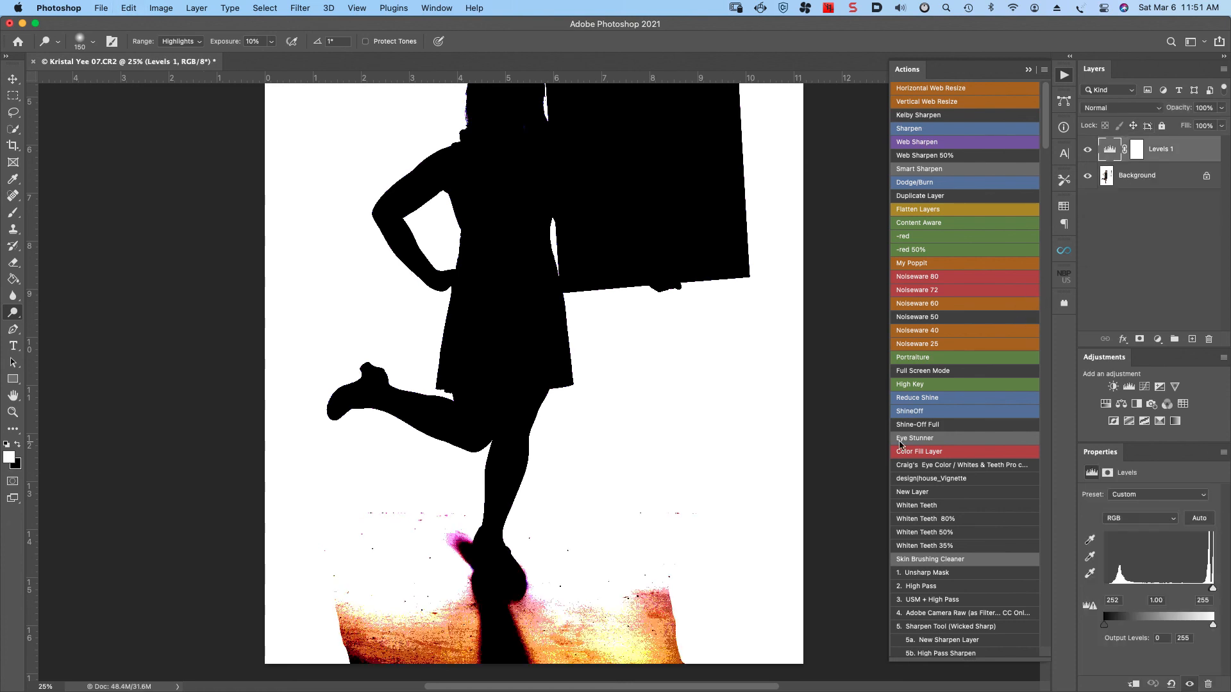
Dodge the off-white floor on the shoe's right side on the Background layer with a brush size of 500, Highlights range, 10% exposure
click(1151, 178)
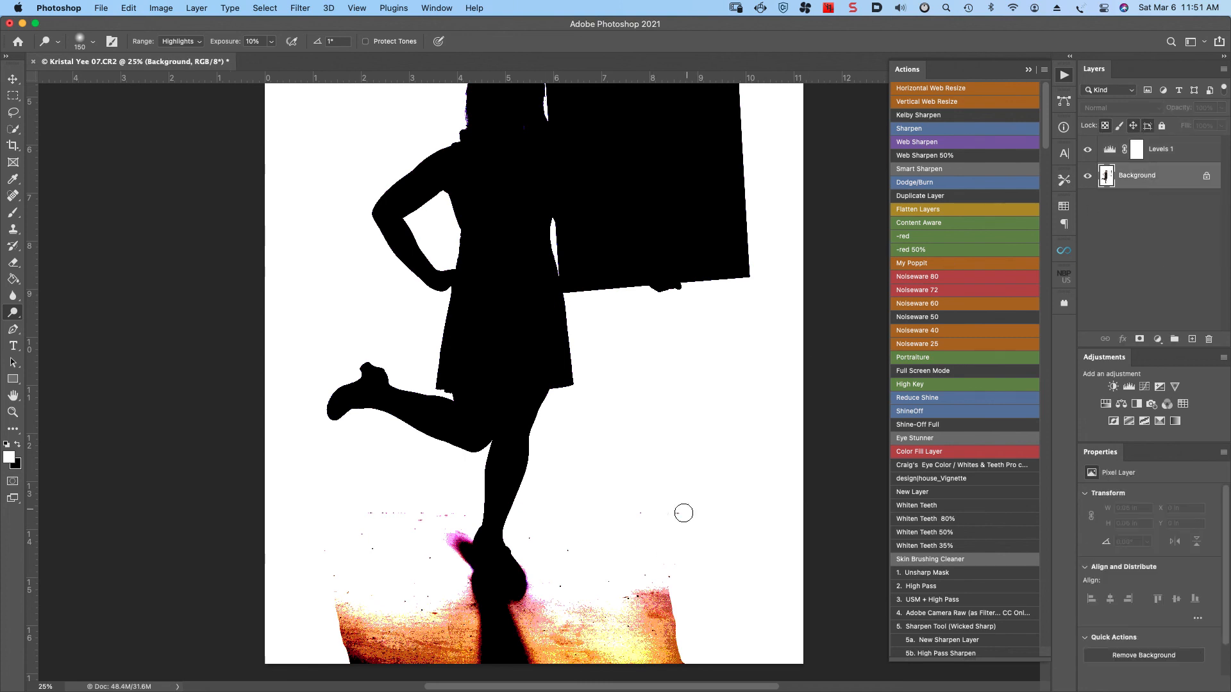
key(bracketright)
key(bracketright)
key(bracketright)
key(bracketright)
key(bracketright)
key(bracketright)
mouse_move(673, 513)
mouse_down()
mouse_move(687, 613)
mouse_move(673, 568)
mouse_move(682, 594)
mouse_move(674, 588)
mouse_move(650, 665)
mouse_move(601, 653)
mouse_move(570, 563)
mouse_move(597, 580)
mouse_move(630, 562)
mouse_move(657, 583)
mouse_move(645, 610)
mouse_move(660, 622)
mouse_move(636, 582)
mouse_move(635, 614)
mouse_move(572, 573)
mouse_up()
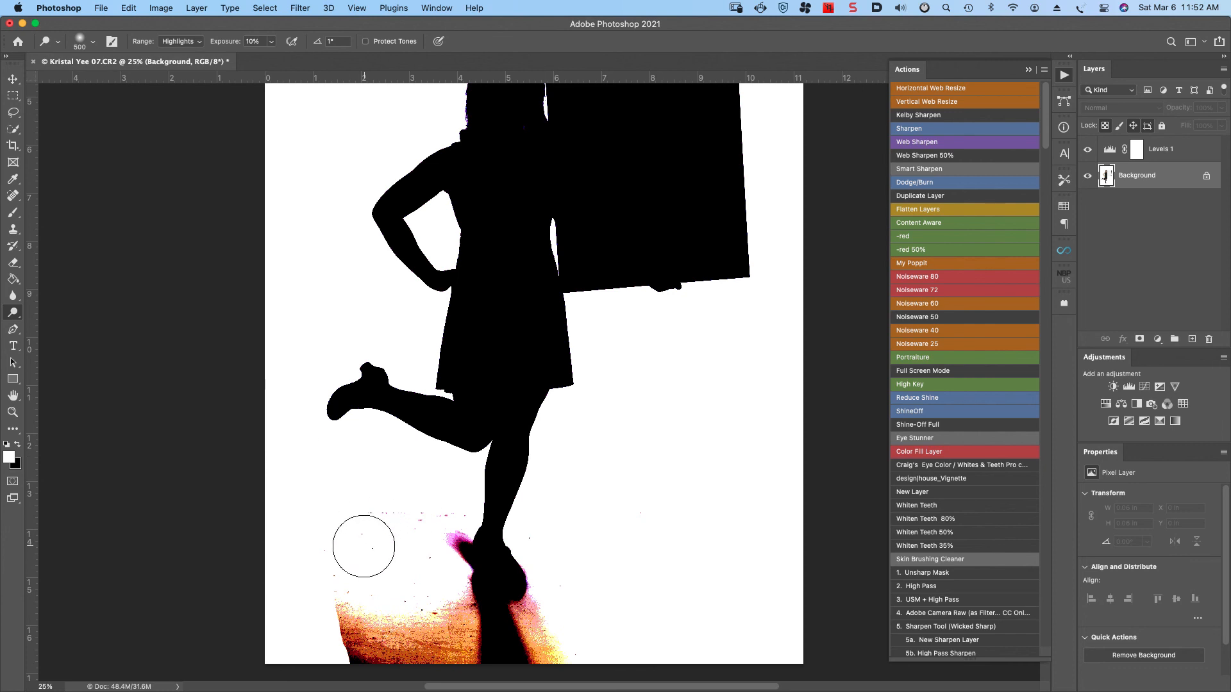
Dodge the off-white floor on the shoe's left side to white with a brush size of 175, and compare with Levels 1 hidden
key([)
key([)
key([)
key([)
key([)
mouse_move(391, 506)
mouse_down()
mouse_move(355, 533)
mouse_move(430, 529)
mouse_move(472, 501)
mouse_move(400, 557)
mouse_up()
key(super+z)
mouse_move(446, 513)
mouse_down()
mouse_move(389, 520)
mouse_move(407, 531)
mouse_move(397, 513)
mouse_move(372, 513)
mouse_move(395, 557)
mouse_move(369, 522)
mouse_move(416, 542)
mouse_move(427, 579)
mouse_move(414, 605)
mouse_move(371, 616)
mouse_move(348, 643)
mouse_move(324, 602)
mouse_move(344, 652)
mouse_move(342, 601)
mouse_move(377, 626)
mouse_move(387, 601)
mouse_move(412, 654)
mouse_move(384, 682)
mouse_move(362, 607)
mouse_move(377, 659)
mouse_move(403, 594)
mouse_move(423, 600)
mouse_move(416, 634)
mouse_move(421, 595)
mouse_move(414, 631)
mouse_up()
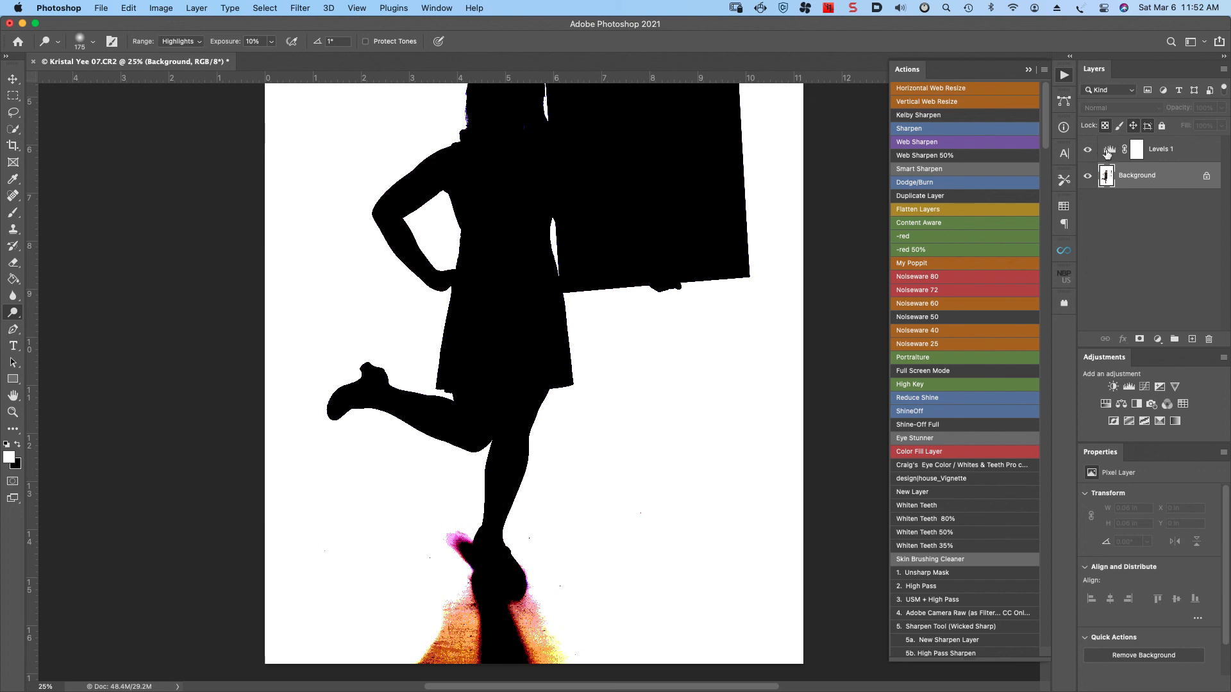
click(1086, 150)
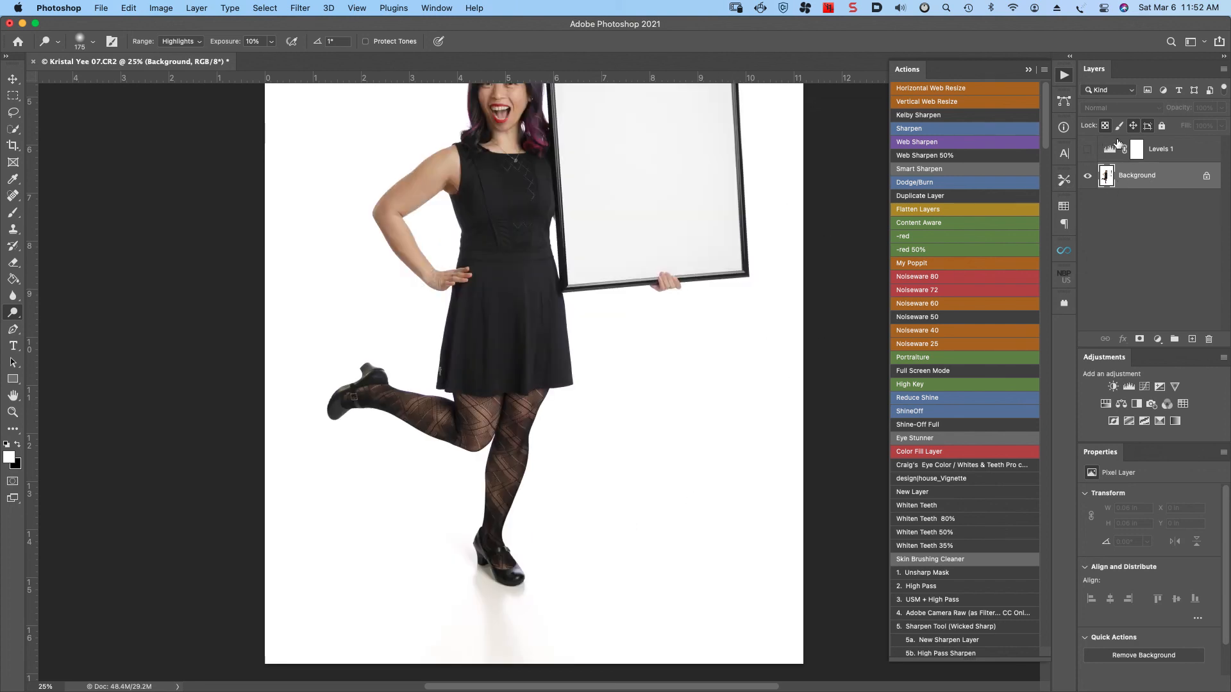
click(1088, 151)
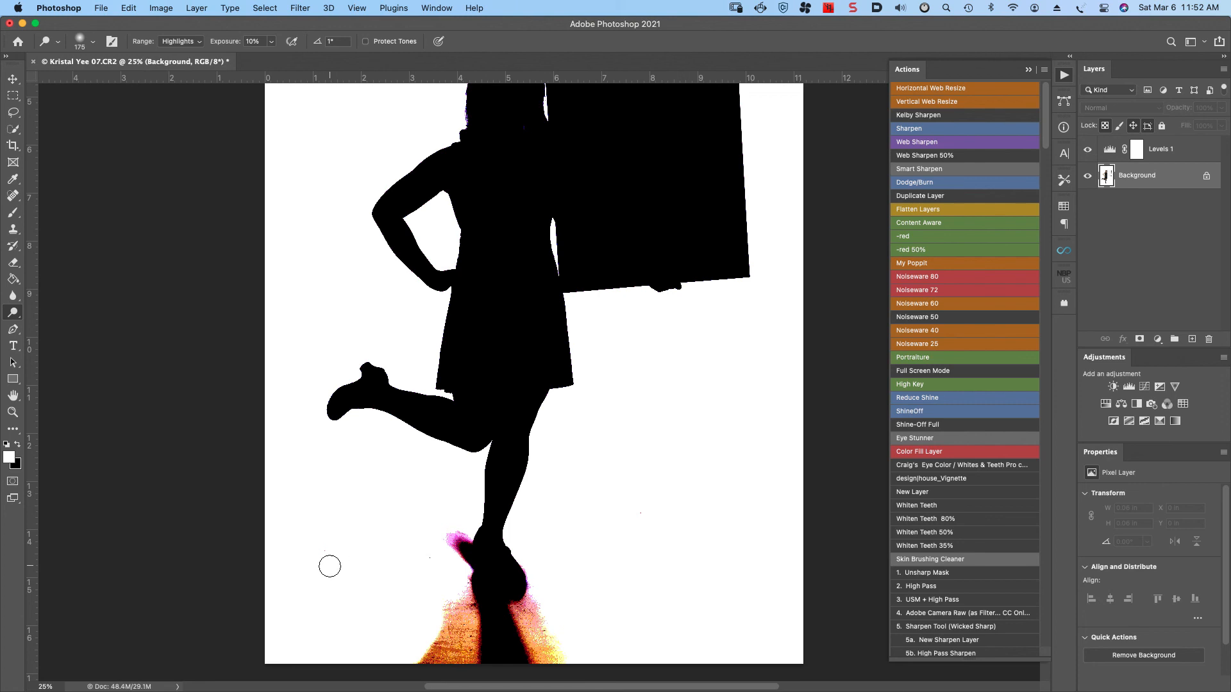
Dodge the remaining tinted floor on both sides of the shoe reflection with a brush size of 600
key(bracketright)
key(bracketright)
key(bracketright)
key(bracketright)
key(bracketright)
key(bracketright)
mouse_move(390, 652)
mouse_down()
mouse_move(396, 632)
mouse_move(404, 654)
mouse_move(420, 621)
mouse_move(437, 647)
mouse_move(432, 610)
mouse_move(398, 674)
mouse_up()
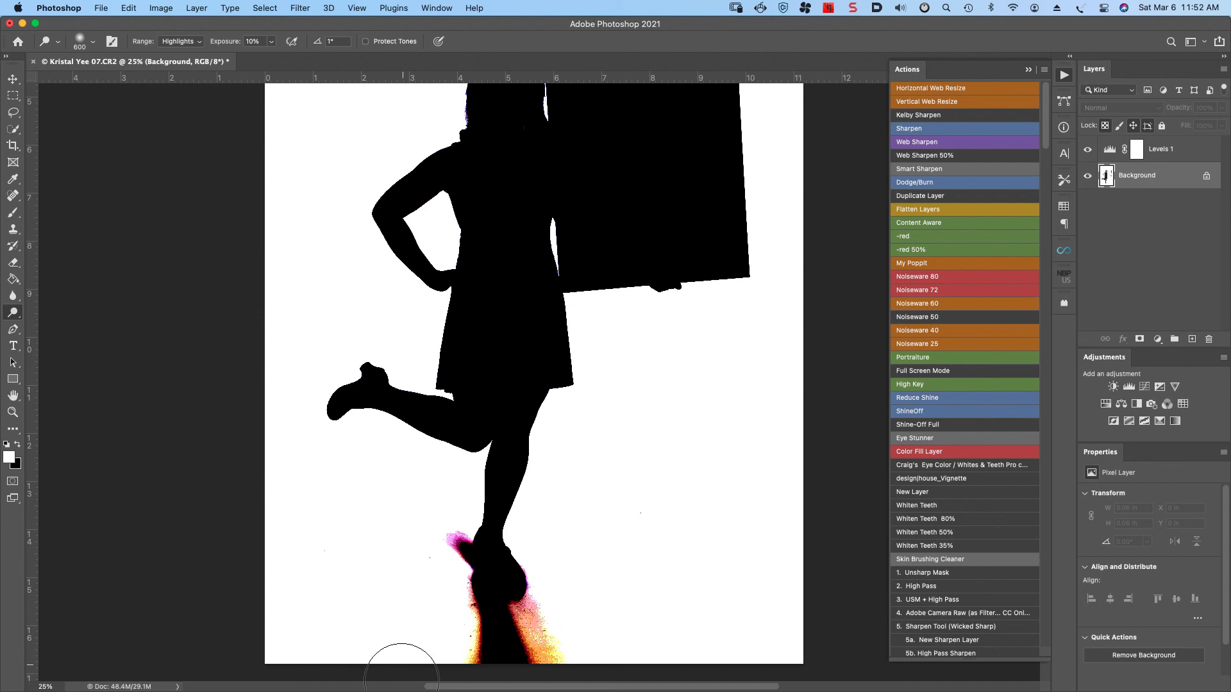
mouse_move(609, 646)
mouse_down()
mouse_move(560, 620)
mouse_move(600, 653)
mouse_up()
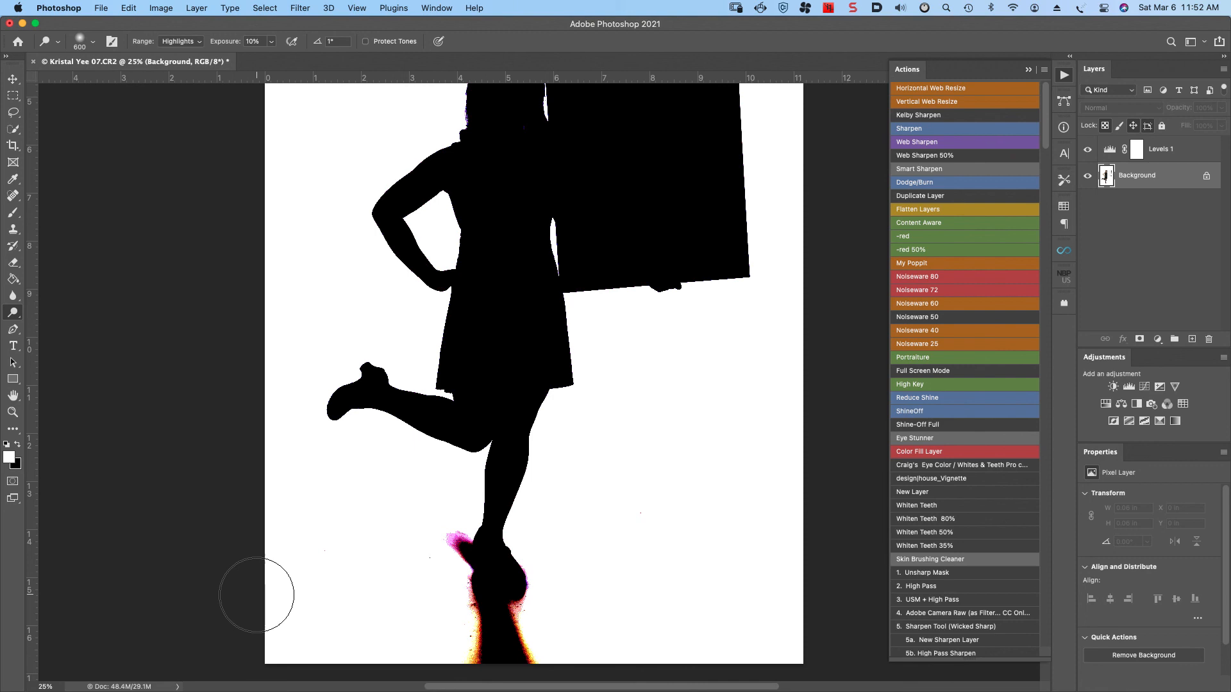
Dodge the leftover specks beside the standing shoe with the brush reduced to size 80
key(bracketleft)
key(bracketleft)
key(bracketleft)
key(bracketleft)
key(bracketleft)
key(bracketleft)
key(bracketleft)
key(bracketleft)
key(bracketleft)
Delete the Levels 1 check layer and view the whole retouched portrait
drag(1177, 153, 1227, 341)
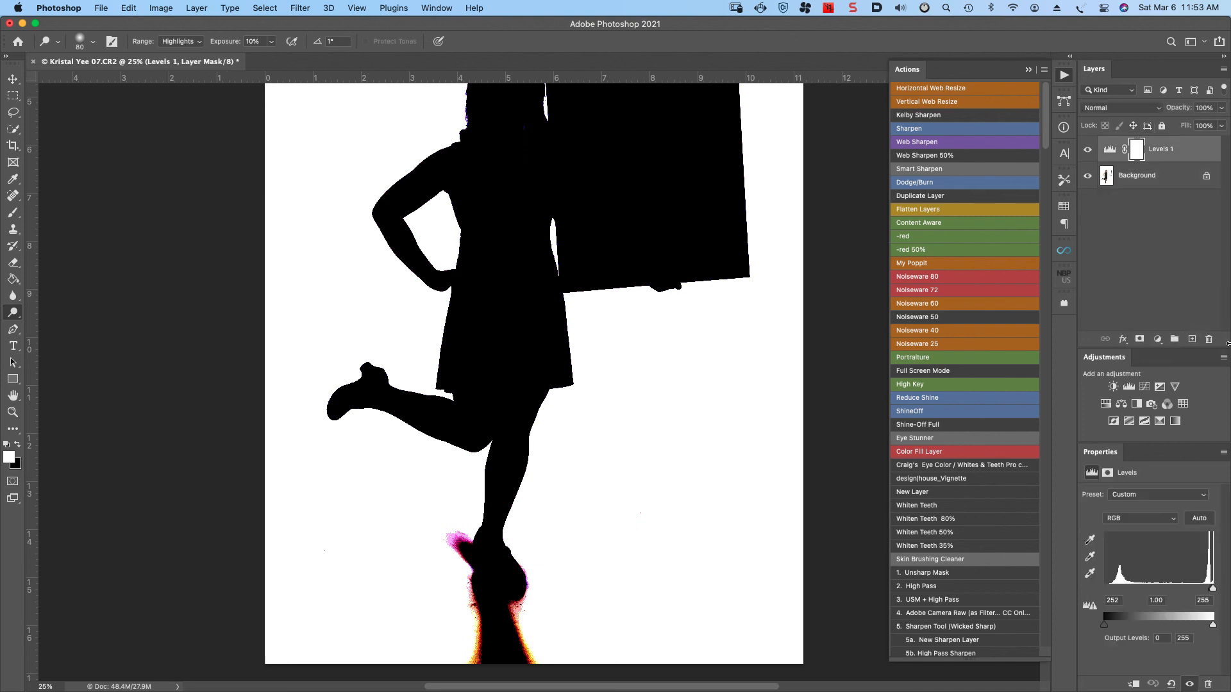
drag(1188, 163, 1209, 340)
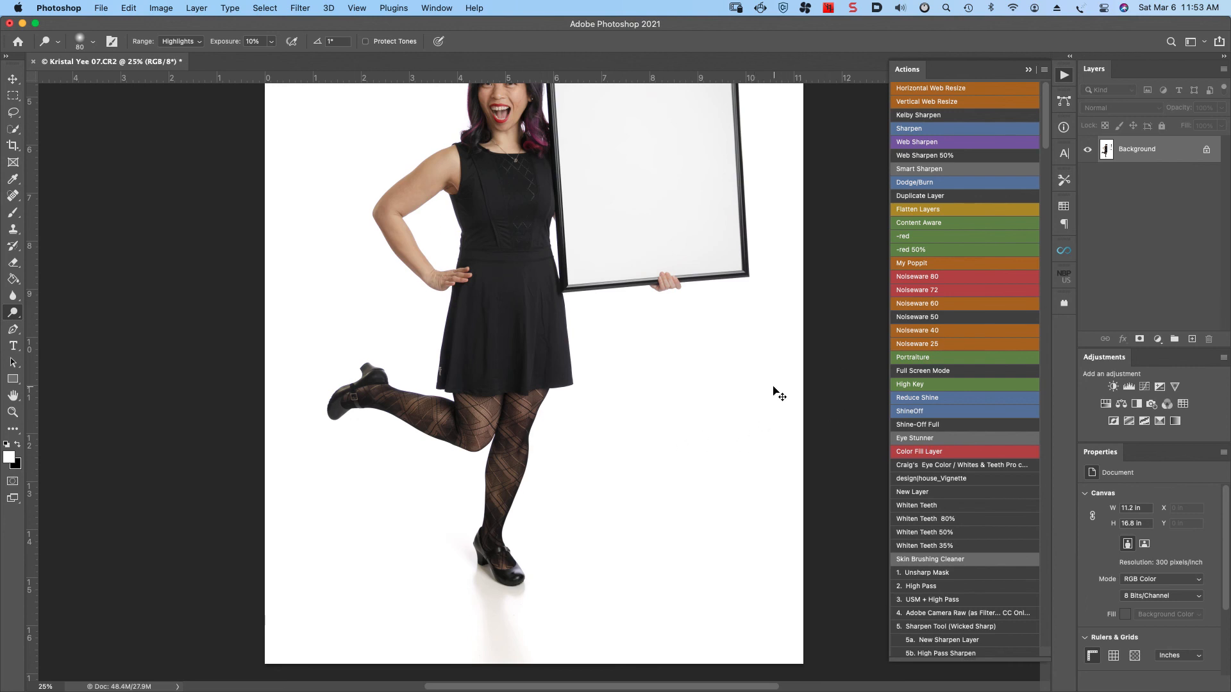
key(super+minus)
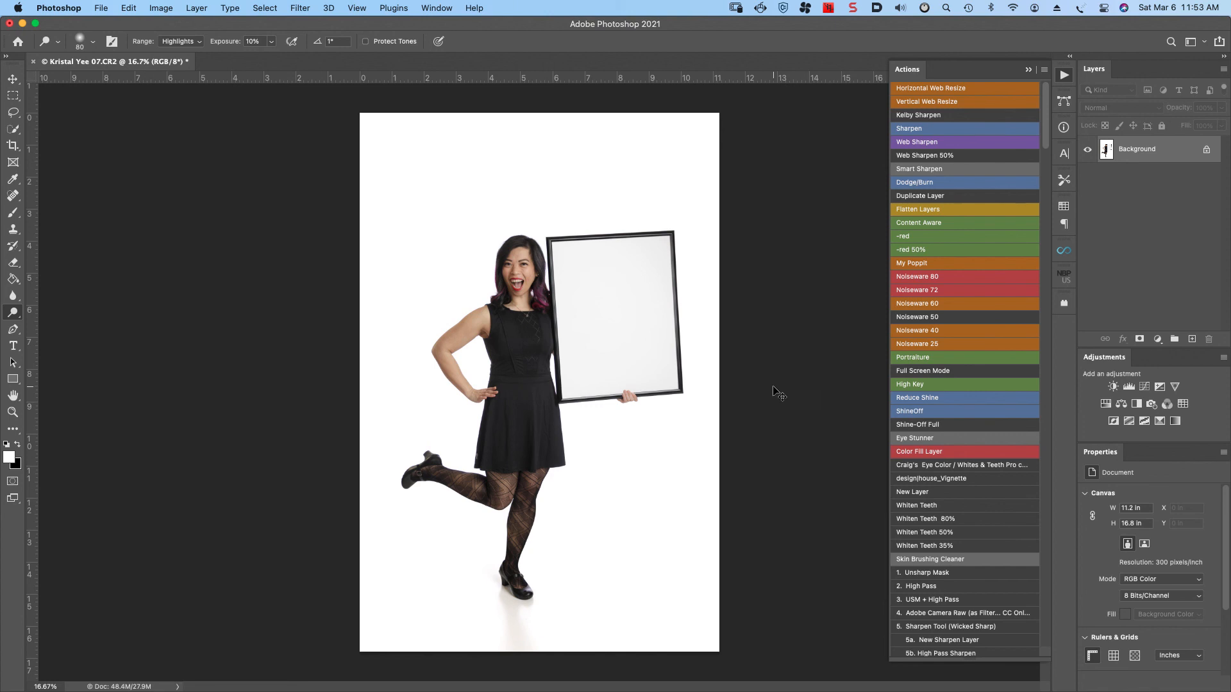
Duplicate the Background layer and set the Brush tool to Color mode for work on the shoe reflection
key(super+plus)
key(super+plus)
key(super+plus)
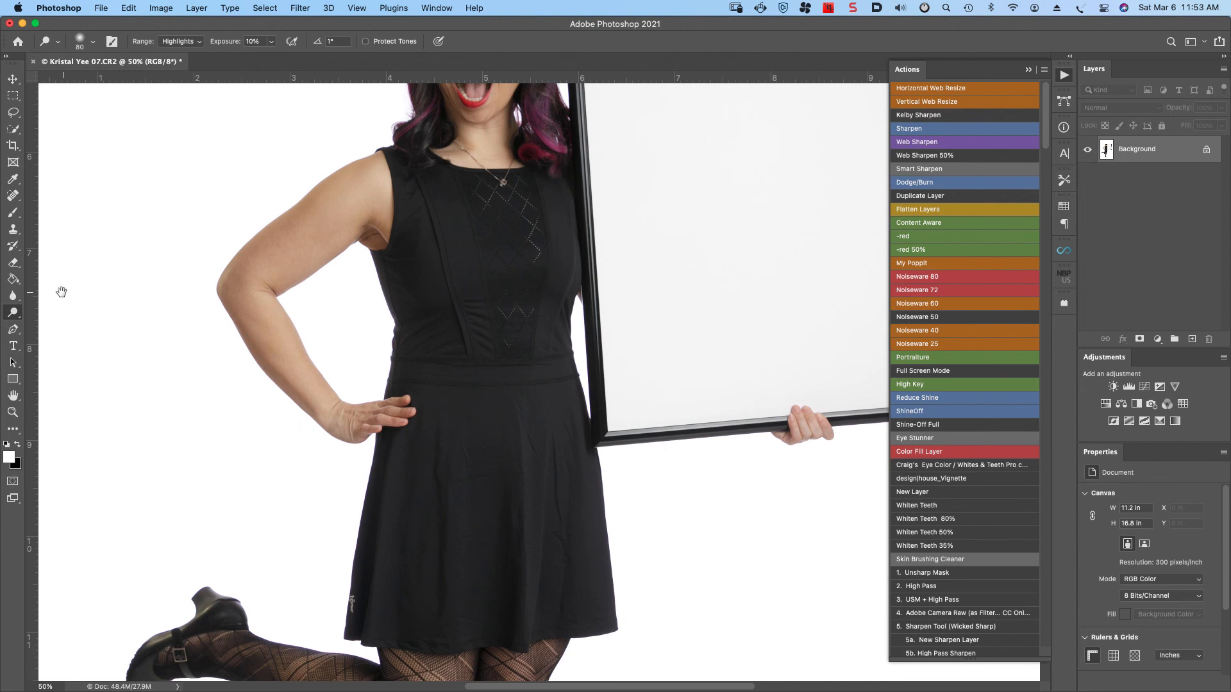
scroll(670, 454, down, 15)
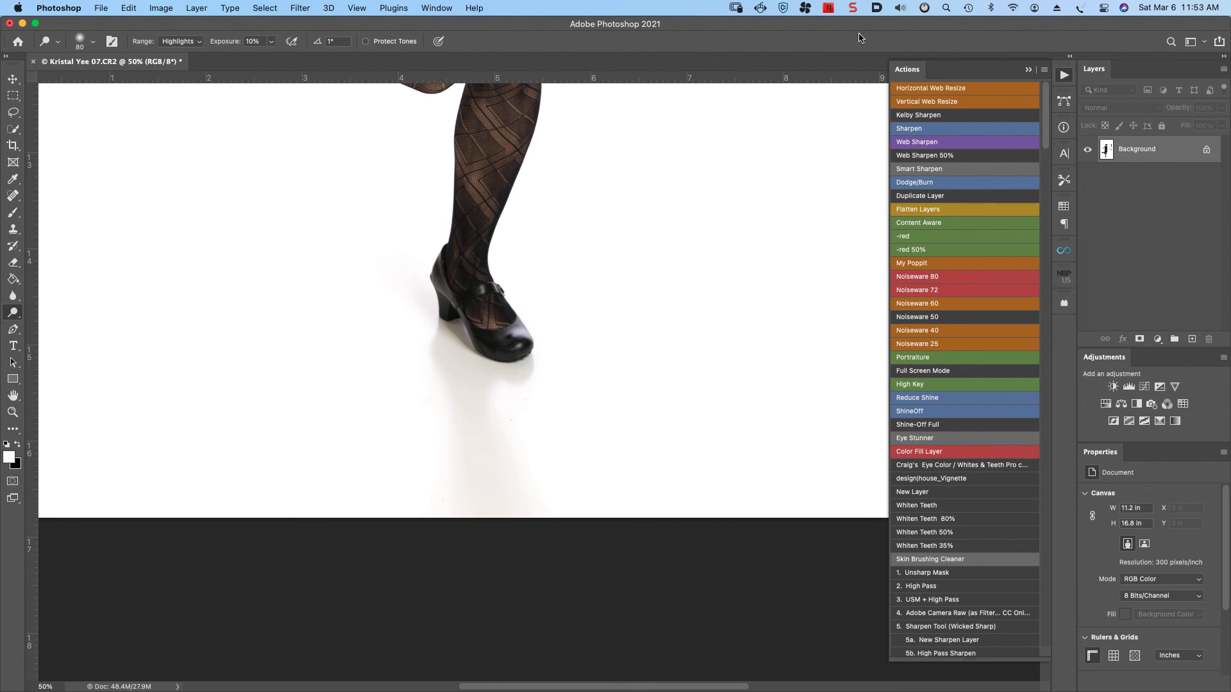
key(super+j)
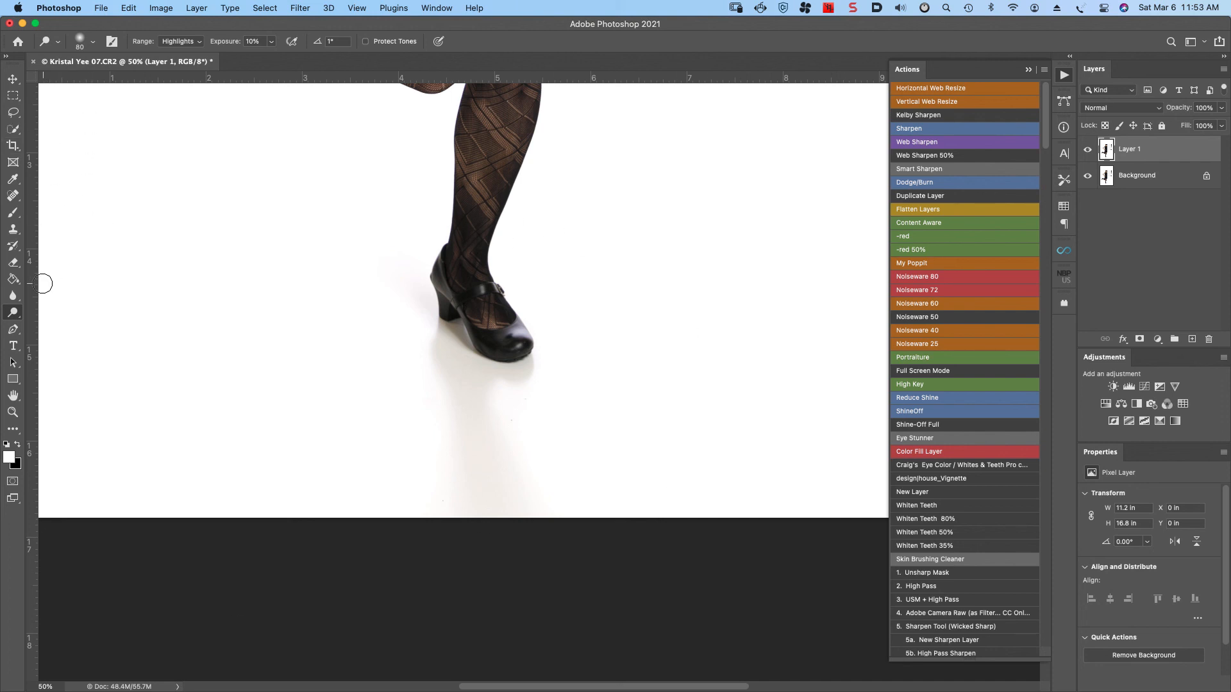
click(13, 213)
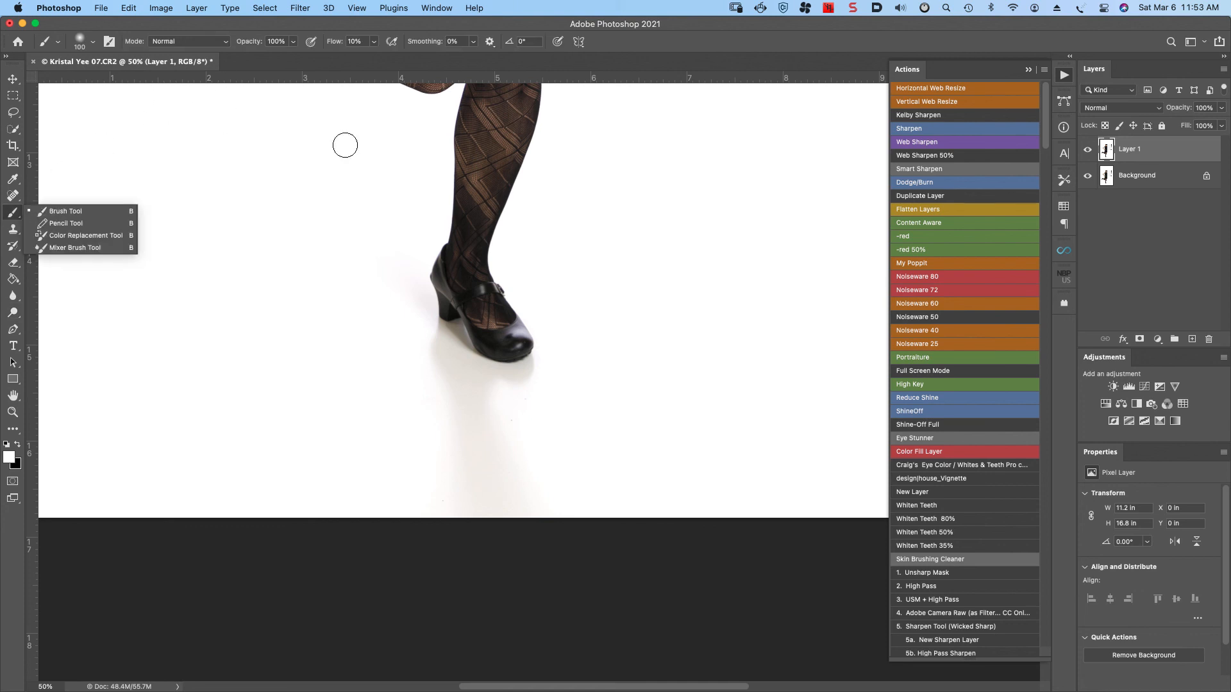
click(215, 43)
click(218, 43)
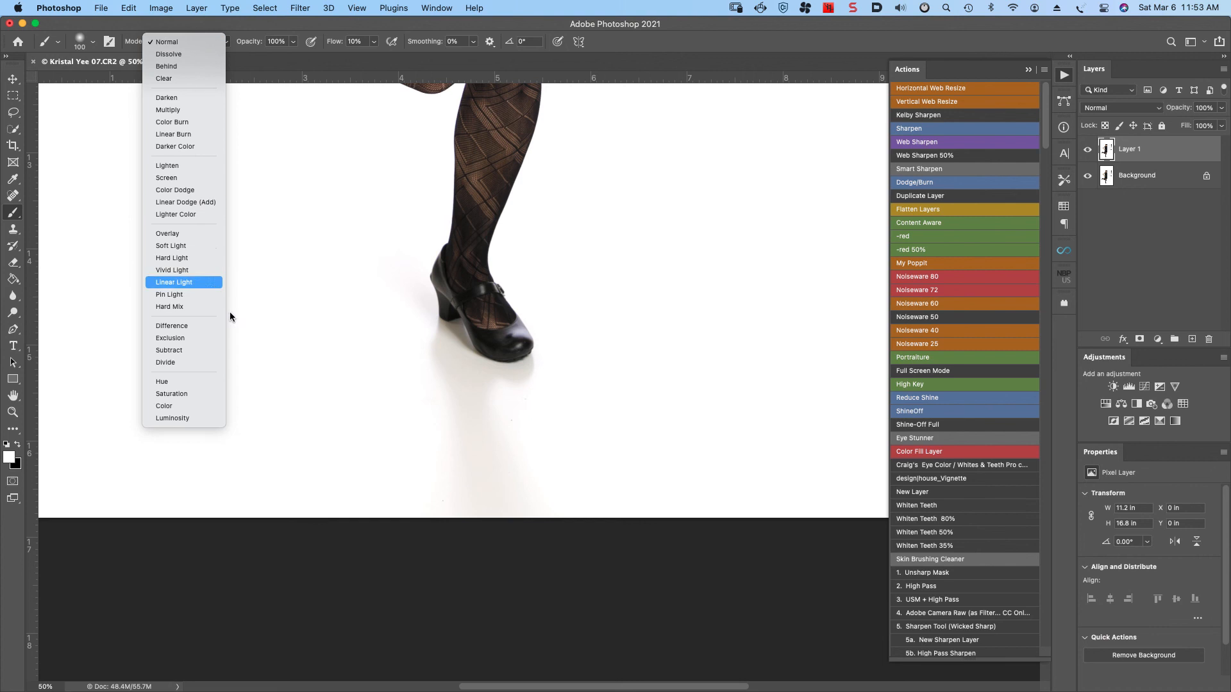
click(218, 402)
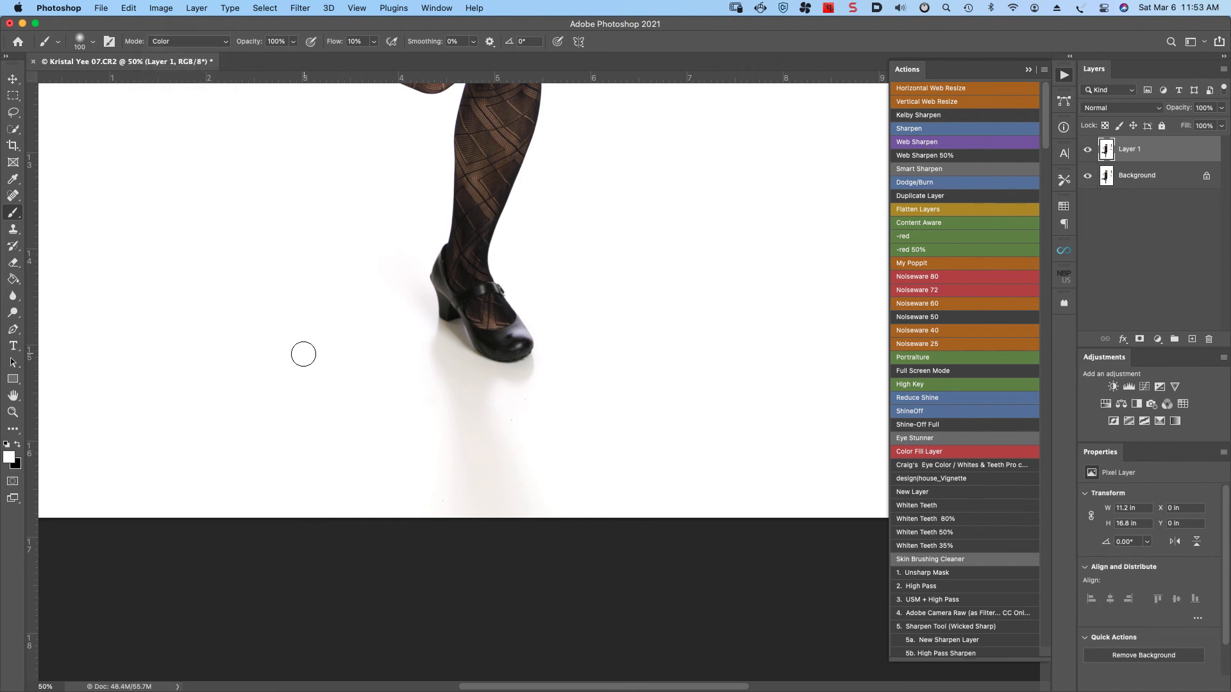
Sample the white floor beside the shoe and paint over the reflection to neutralise its colour cast
key(alt)
alt+click(327, 375)
mouse_move(479, 451)
mouse_down()
mouse_move(483, 380)
mouse_move(523, 386)
mouse_move(541, 370)
mouse_move(470, 371)
mouse_move(450, 339)
mouse_move(455, 394)
mouse_move(434, 385)
mouse_move(488, 476)
mouse_move(468, 379)
mouse_move(507, 488)
mouse_move(467, 465)
mouse_move(464, 491)
mouse_move(448, 443)
mouse_move(458, 481)
mouse_move(474, 400)
mouse_move(453, 364)
mouse_move(475, 382)
mouse_move(444, 360)
mouse_move(494, 378)
mouse_move(535, 370)
mouse_move(518, 380)
mouse_move(501, 453)
mouse_up()
Lower the duplicate layer's opacity to 30%, compare it with the original, and flatten the layers
click(1223, 109)
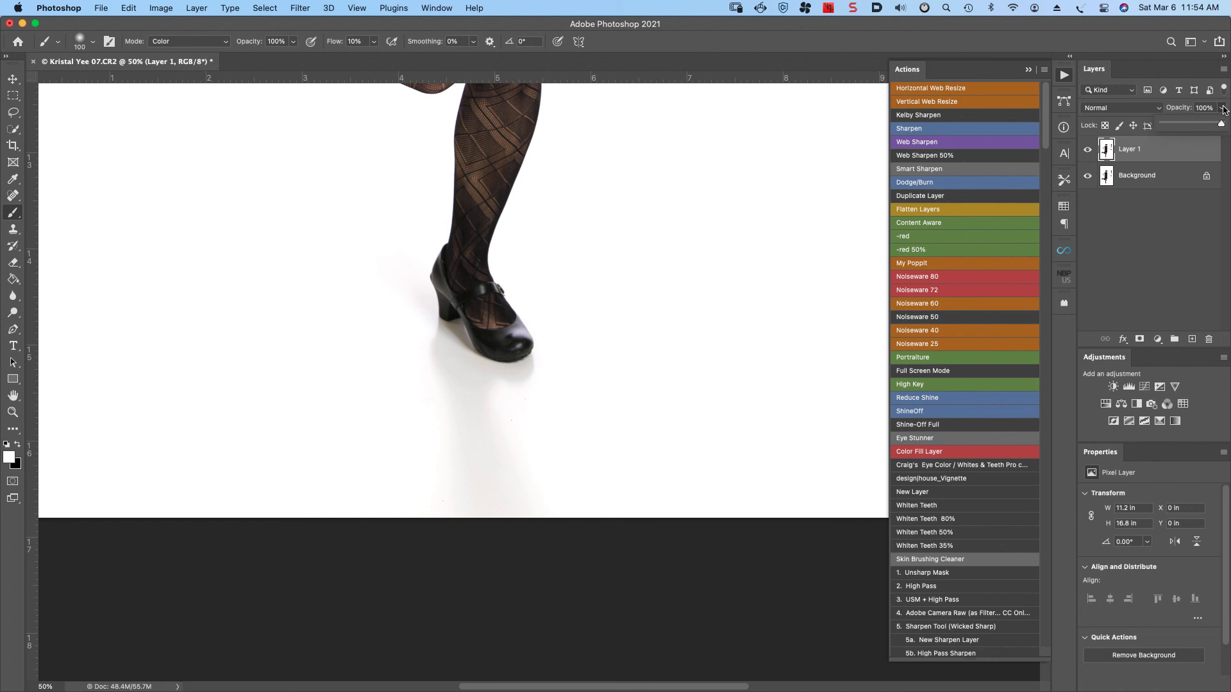
click(1193, 123)
click(1088, 149)
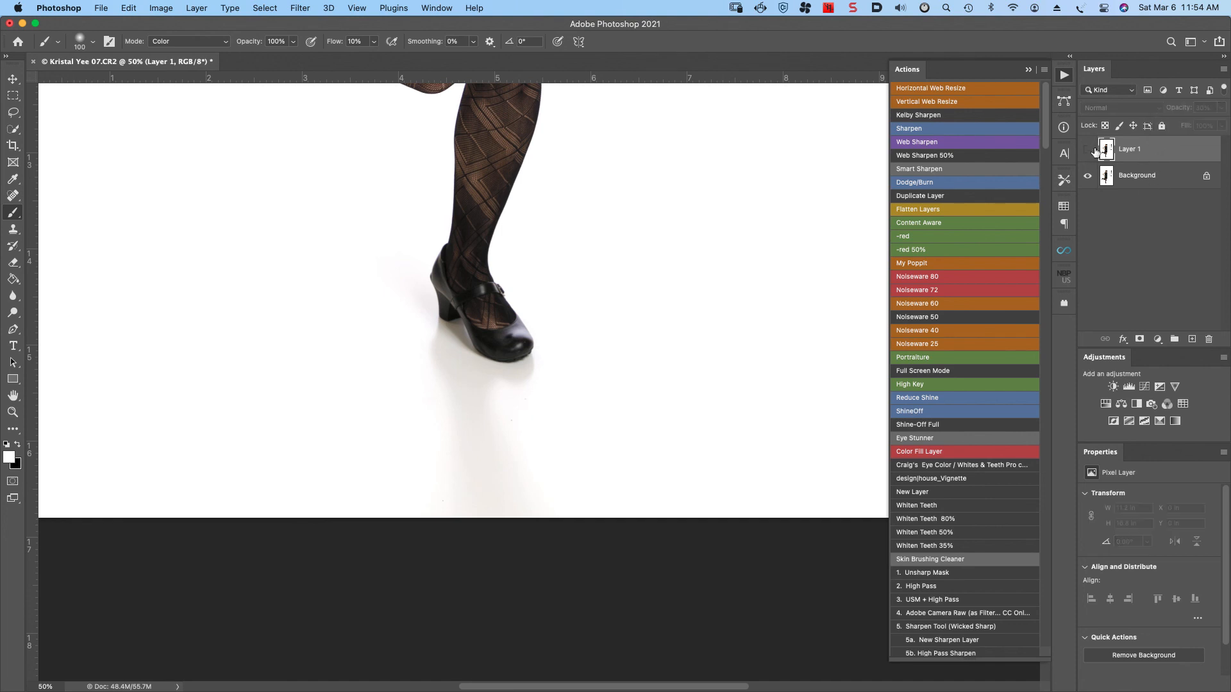
click(1088, 149)
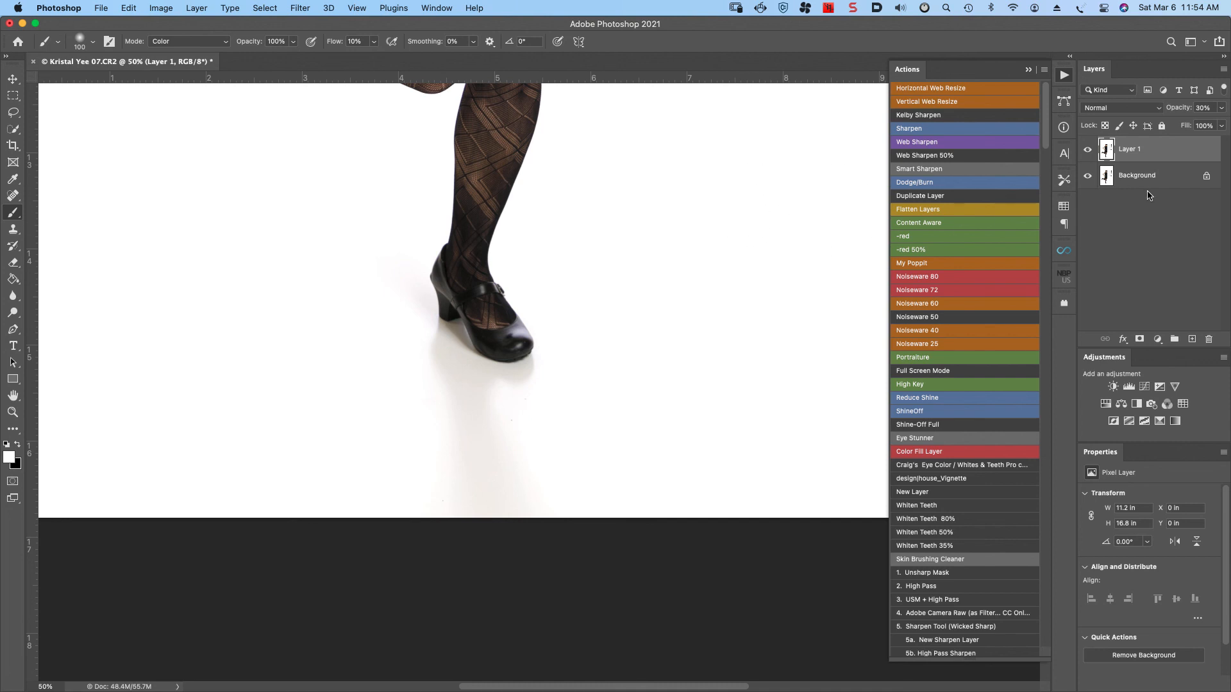
click(936, 210)
key(super+0)
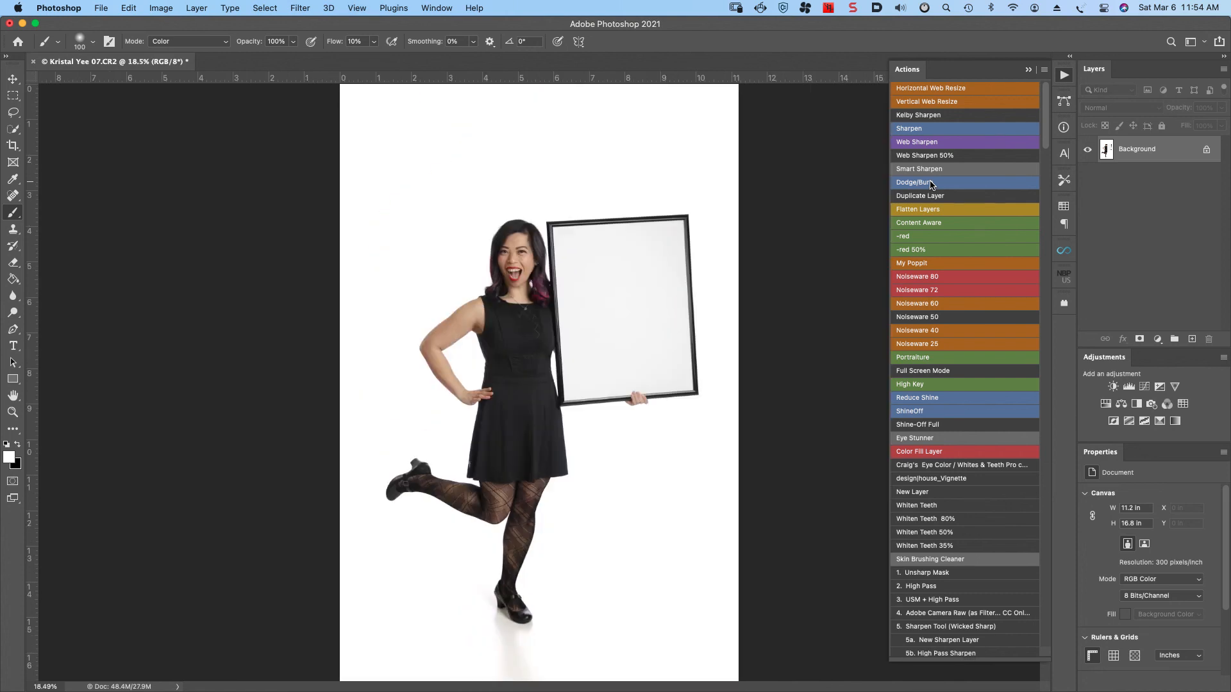